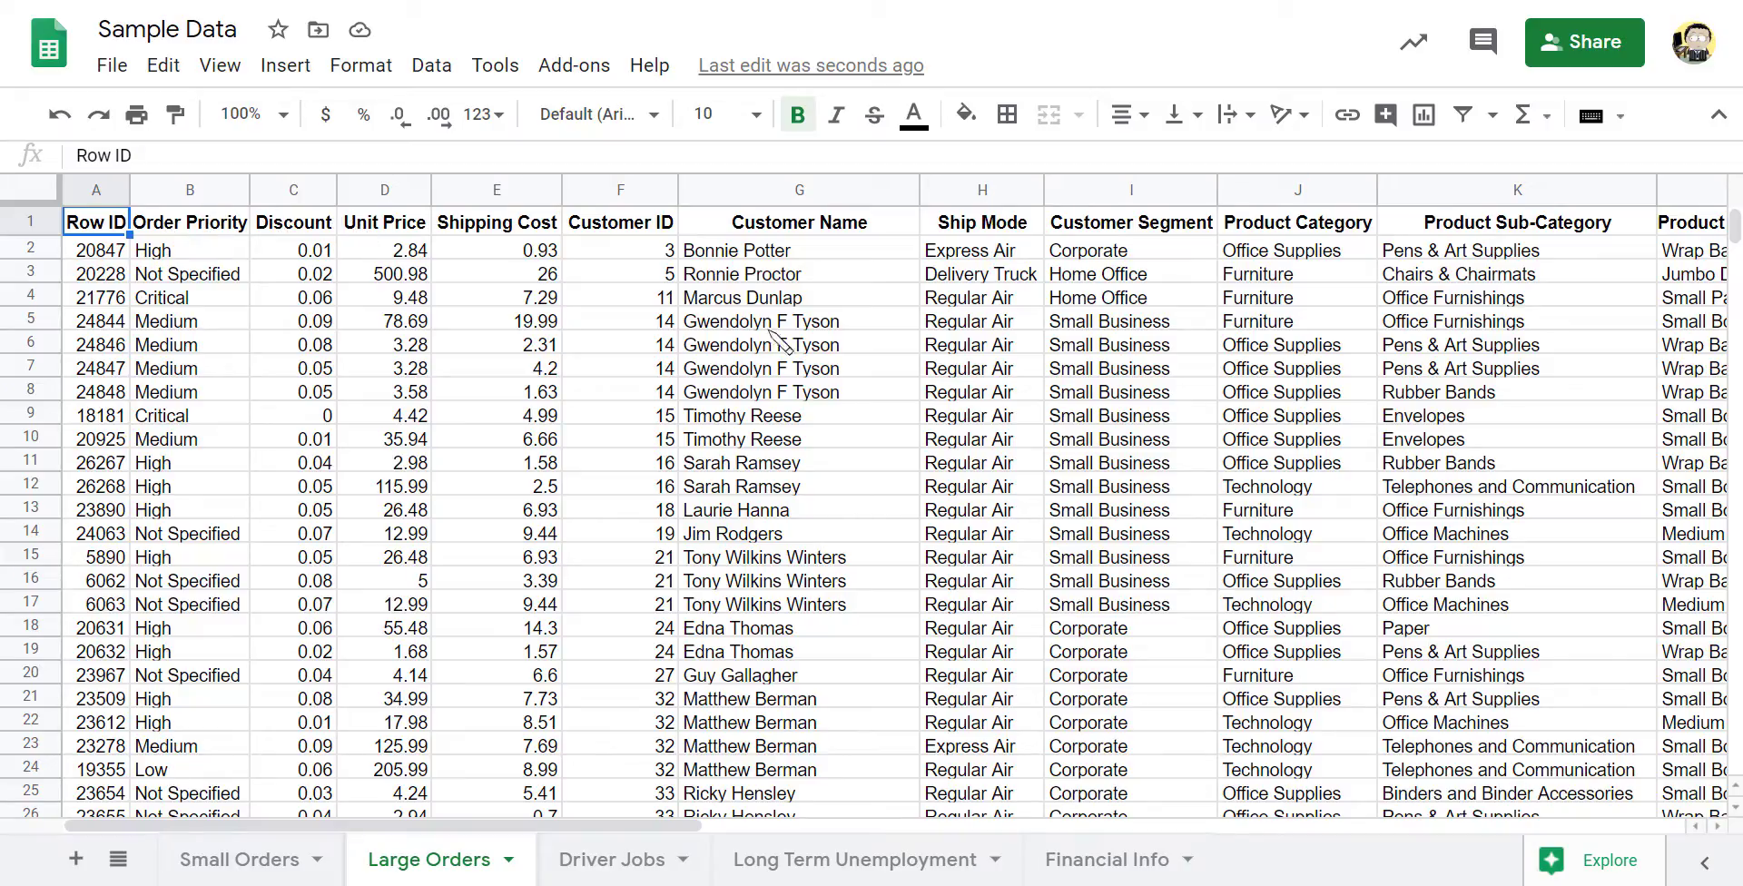
Step: Look through the Large Orders sheet across its columns and down to about row 114, then return to the header row
{"action": "left_click_drag", "start_coordinate": [1735, 229], "coordinate": [1577, 254]}
{"action": "scroll", "coordinate": [1045, 830], "scroll_direction": "right", "scroll_amount": 3}
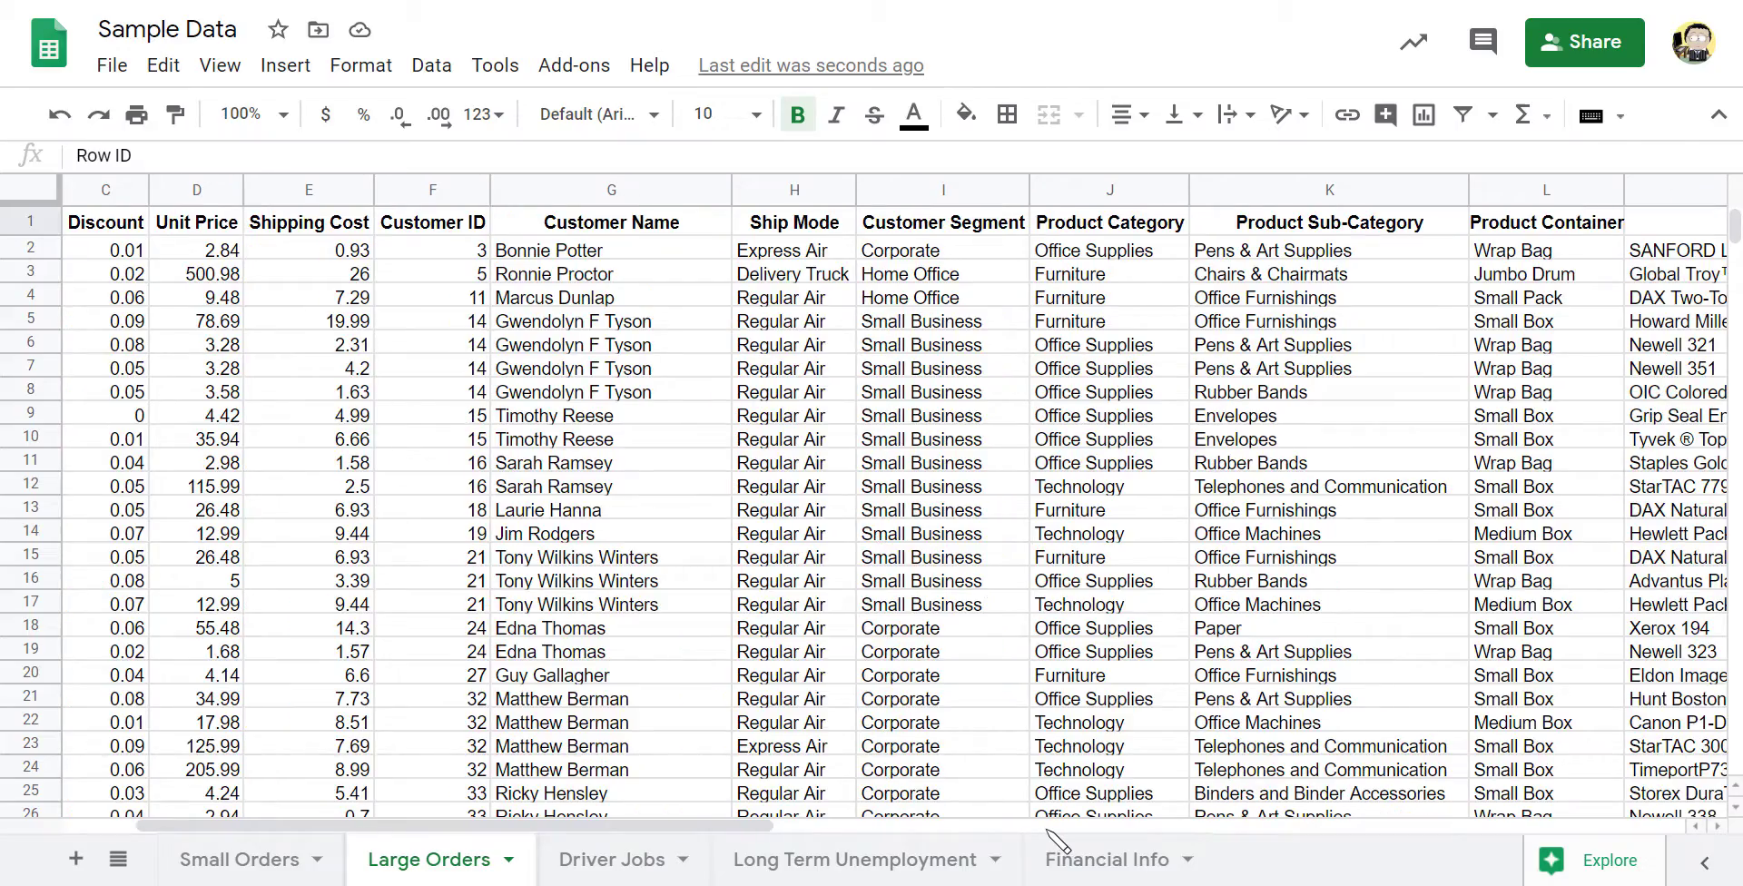
{"action": "scroll", "coordinate": [862, 830], "scroll_direction": "right", "scroll_amount": 2}
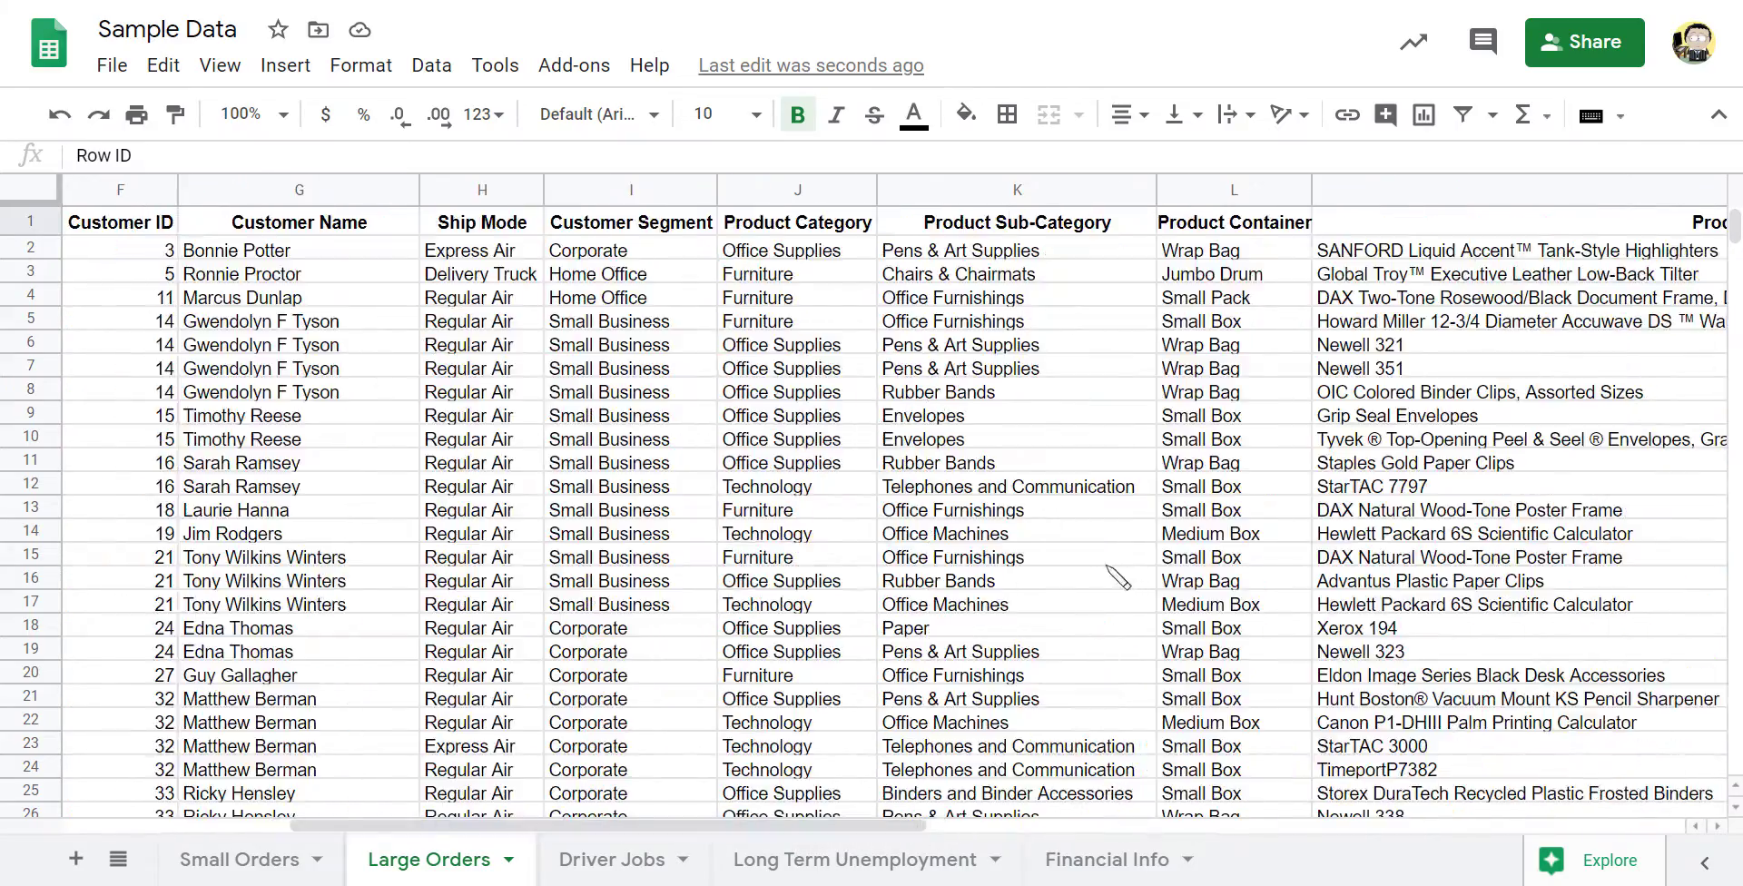
{"action": "scroll", "coordinate": [1109, 576], "scroll_direction": "down", "scroll_amount": 15}
{"action": "scroll", "coordinate": [885, 831], "scroll_direction": "left", "scroll_amount": 2}
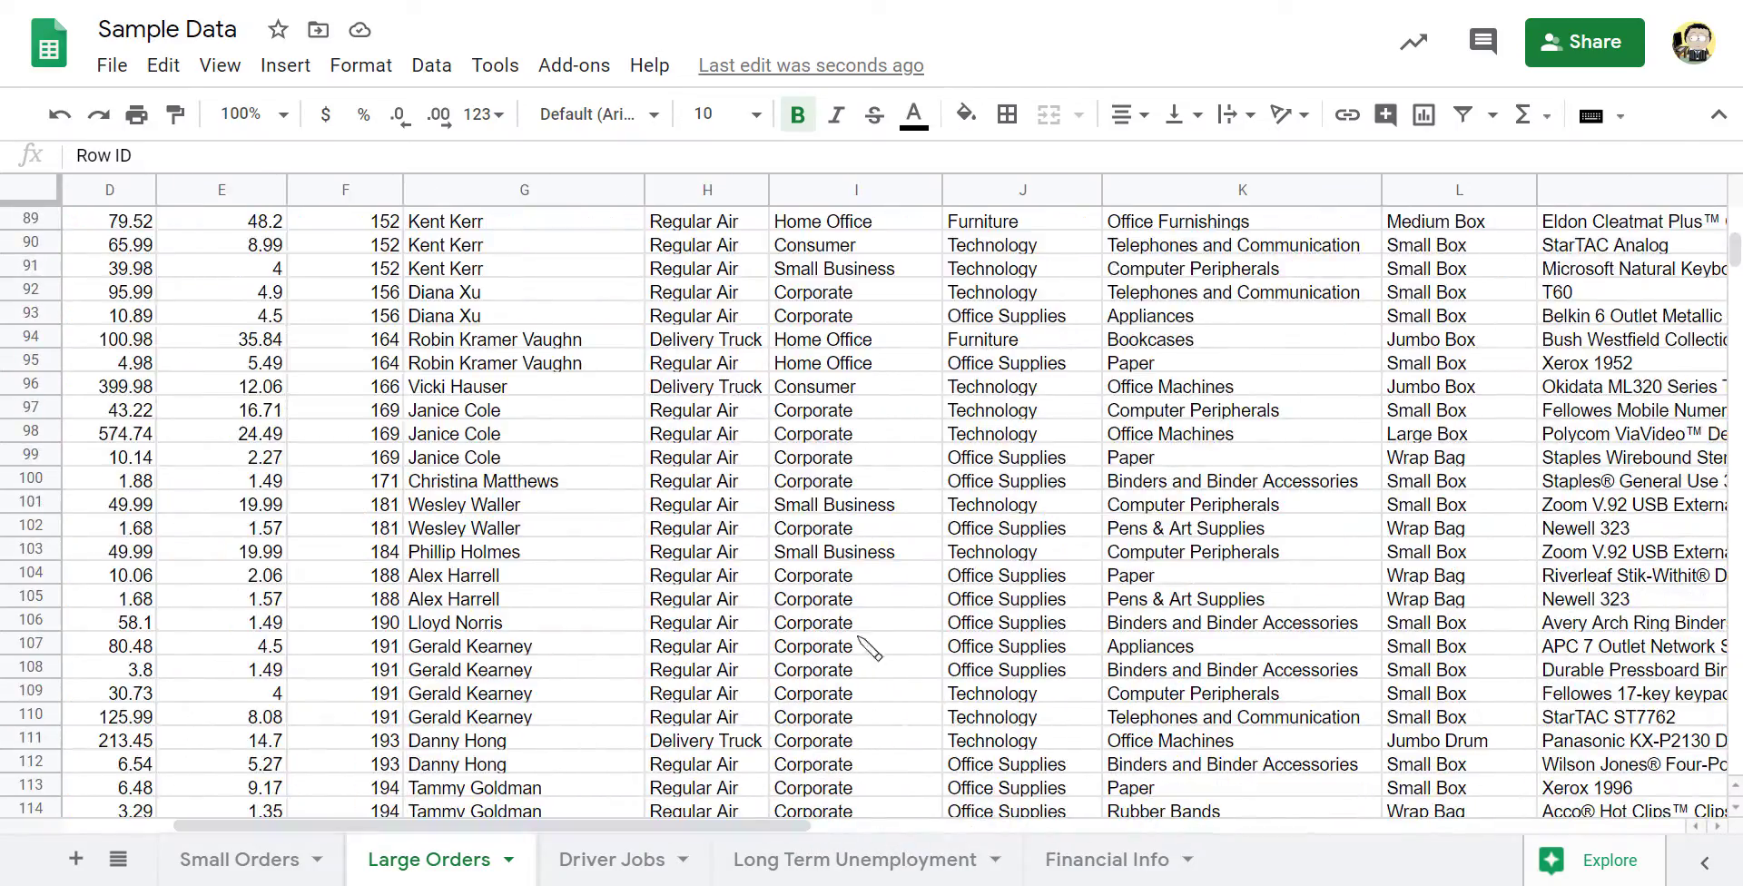
{"action": "left_click_drag", "start_coordinate": [509, 434], "coordinate": [1271, 695]}
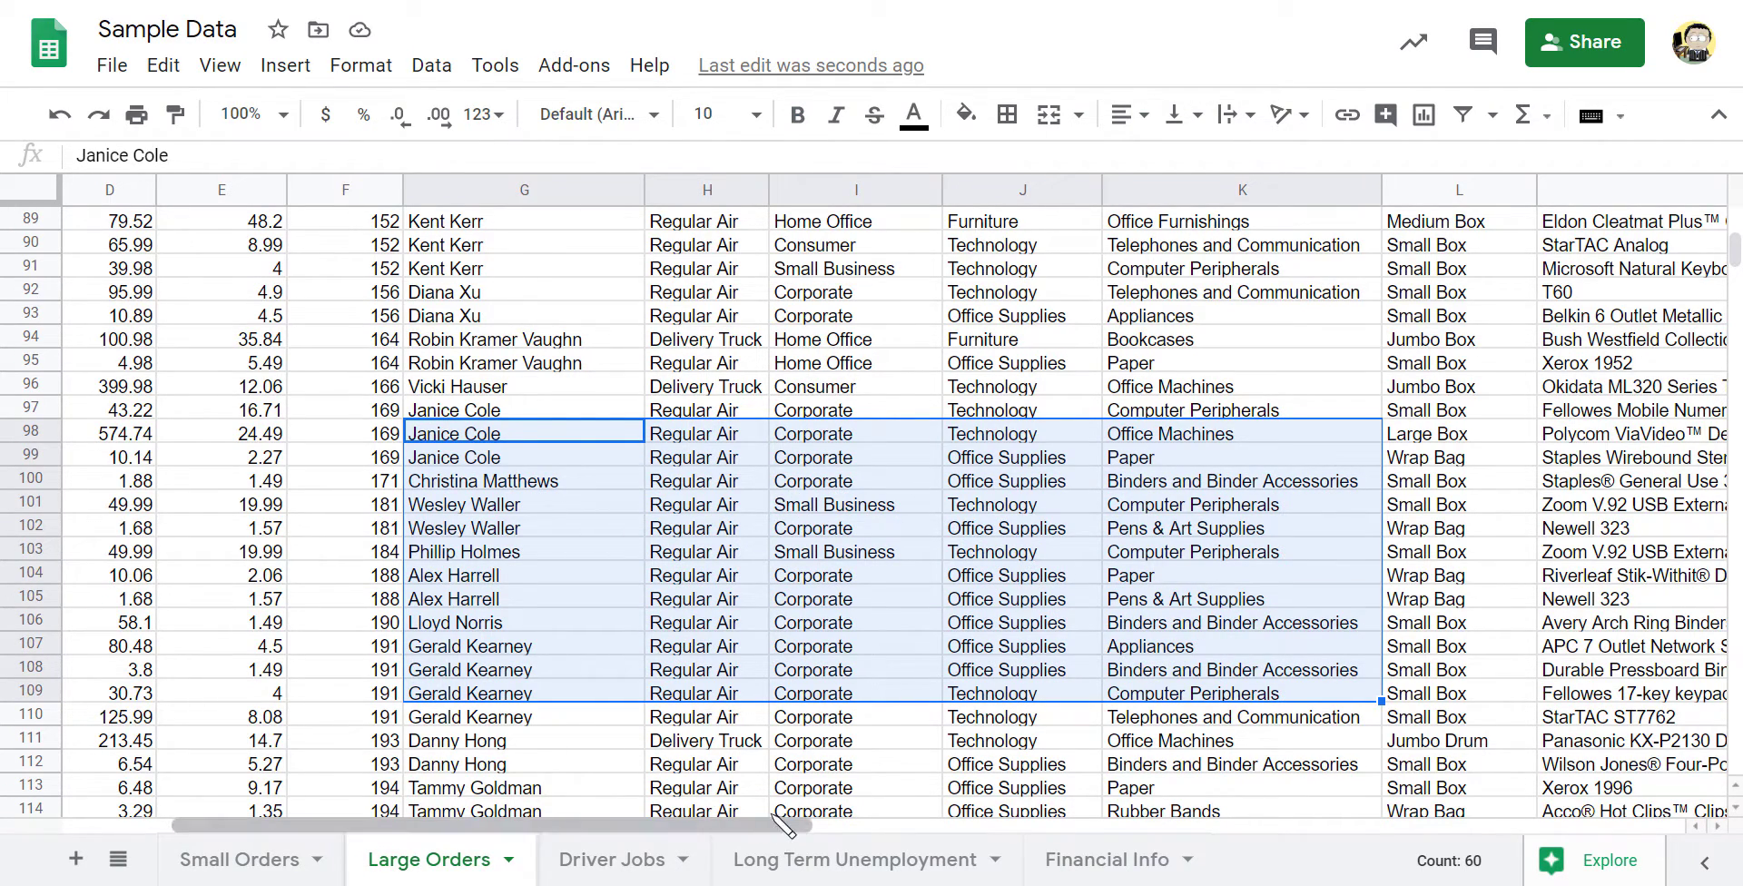
{"action": "scroll", "coordinate": [784, 828], "scroll_direction": "left", "scroll_amount": 3}
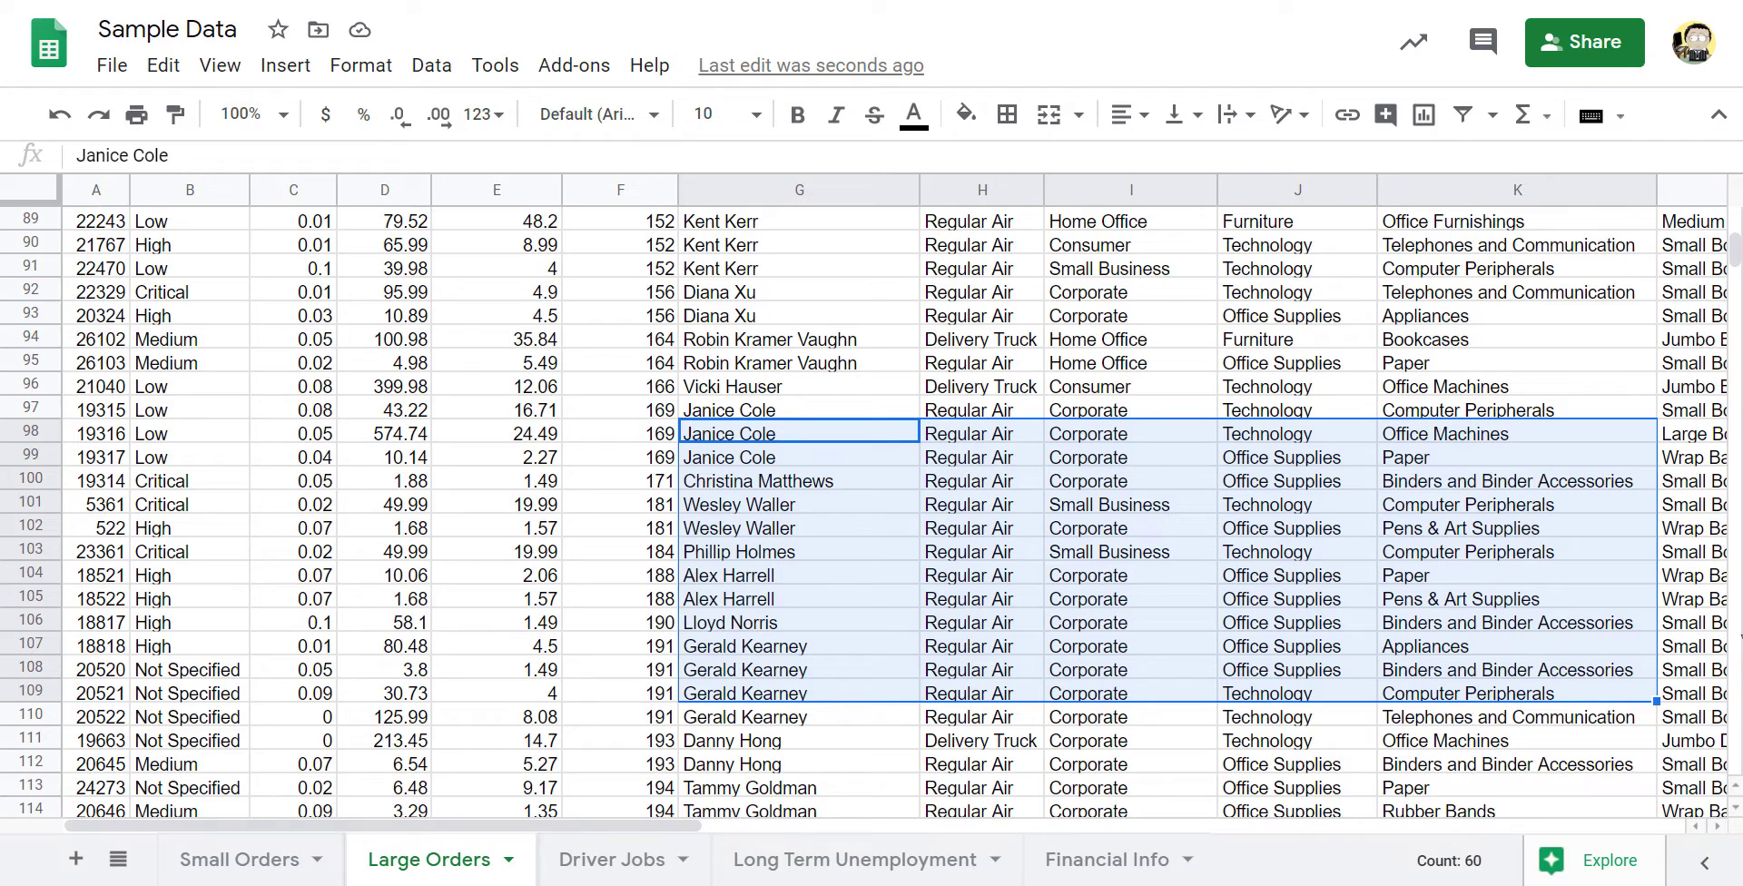
{"action": "left_click_drag", "start_coordinate": [1734, 263], "coordinate": [1734, 227]}
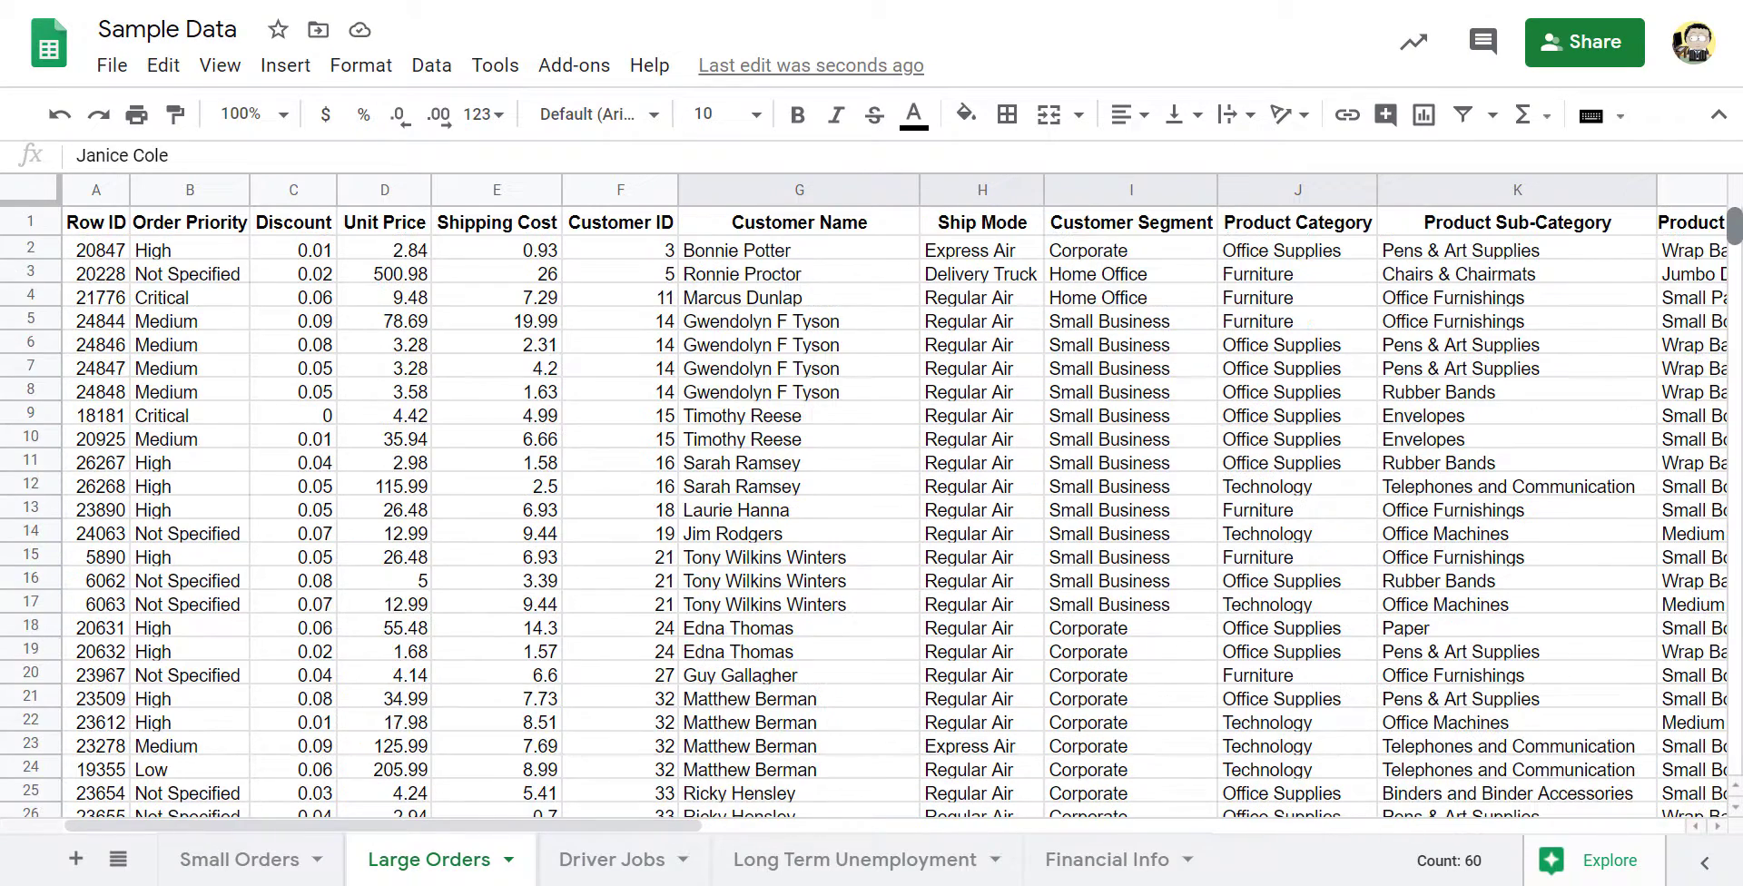
Step: Freeze one row at the top of the Large Orders sheet and check the header against the rows further down
{"action": "left_click", "coordinate": [539, 275]}
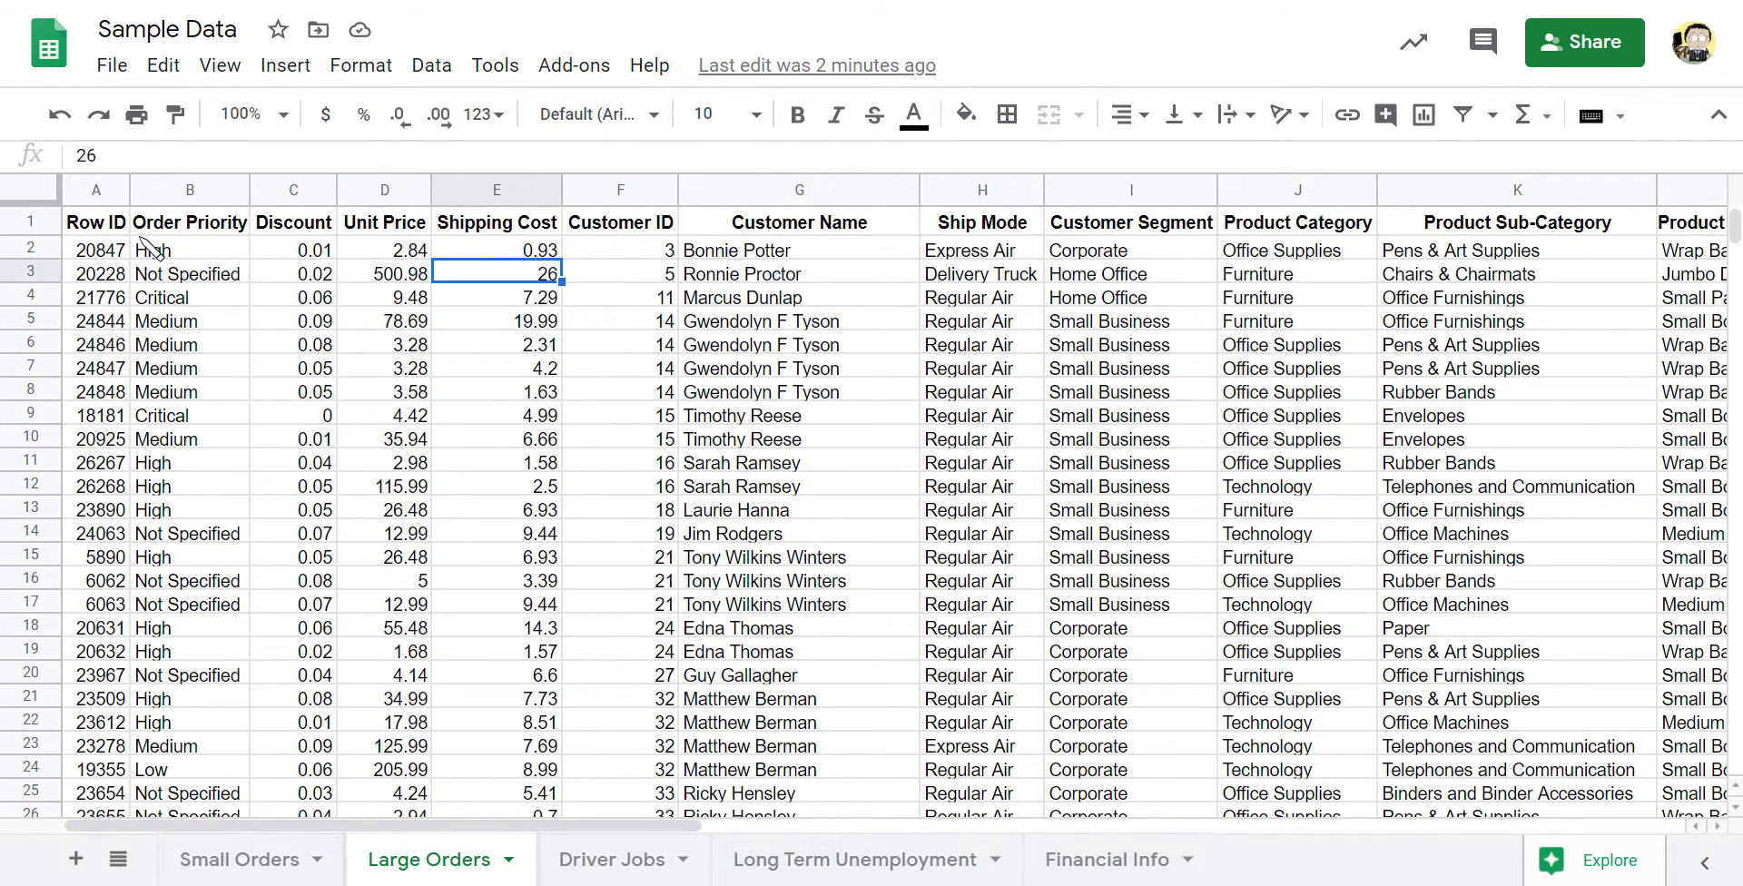
{"action": "left_click", "coordinate": [221, 65]}
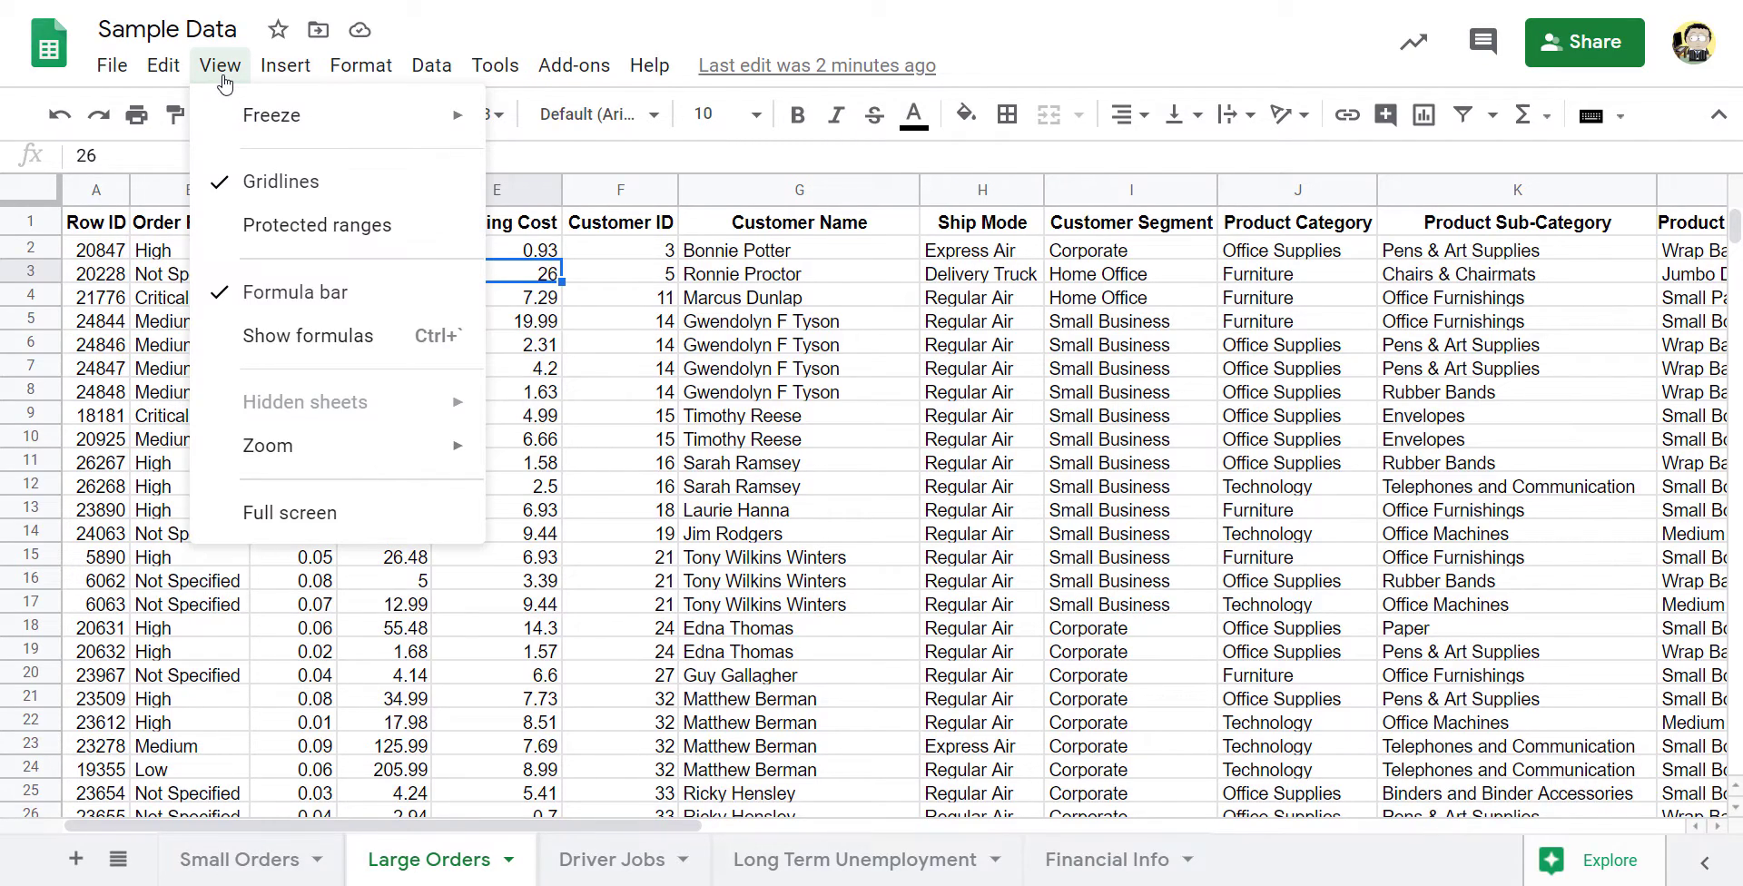
{"action": "mouse_move", "coordinate": [269, 141]}
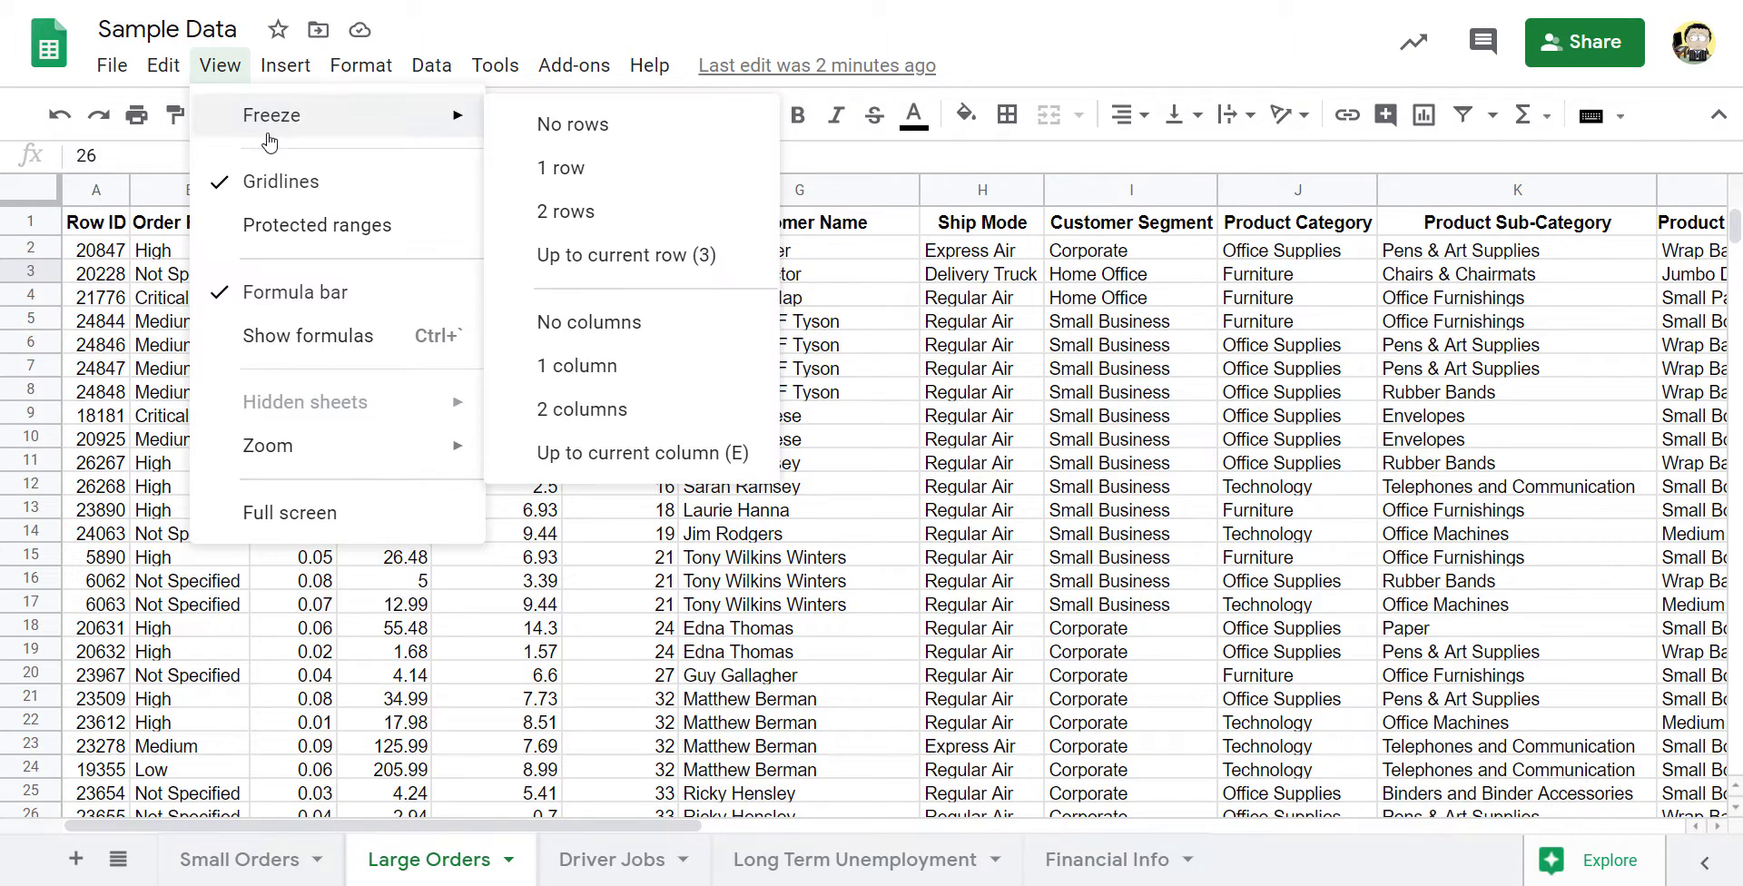
{"action": "left_click", "coordinate": [586, 184]}
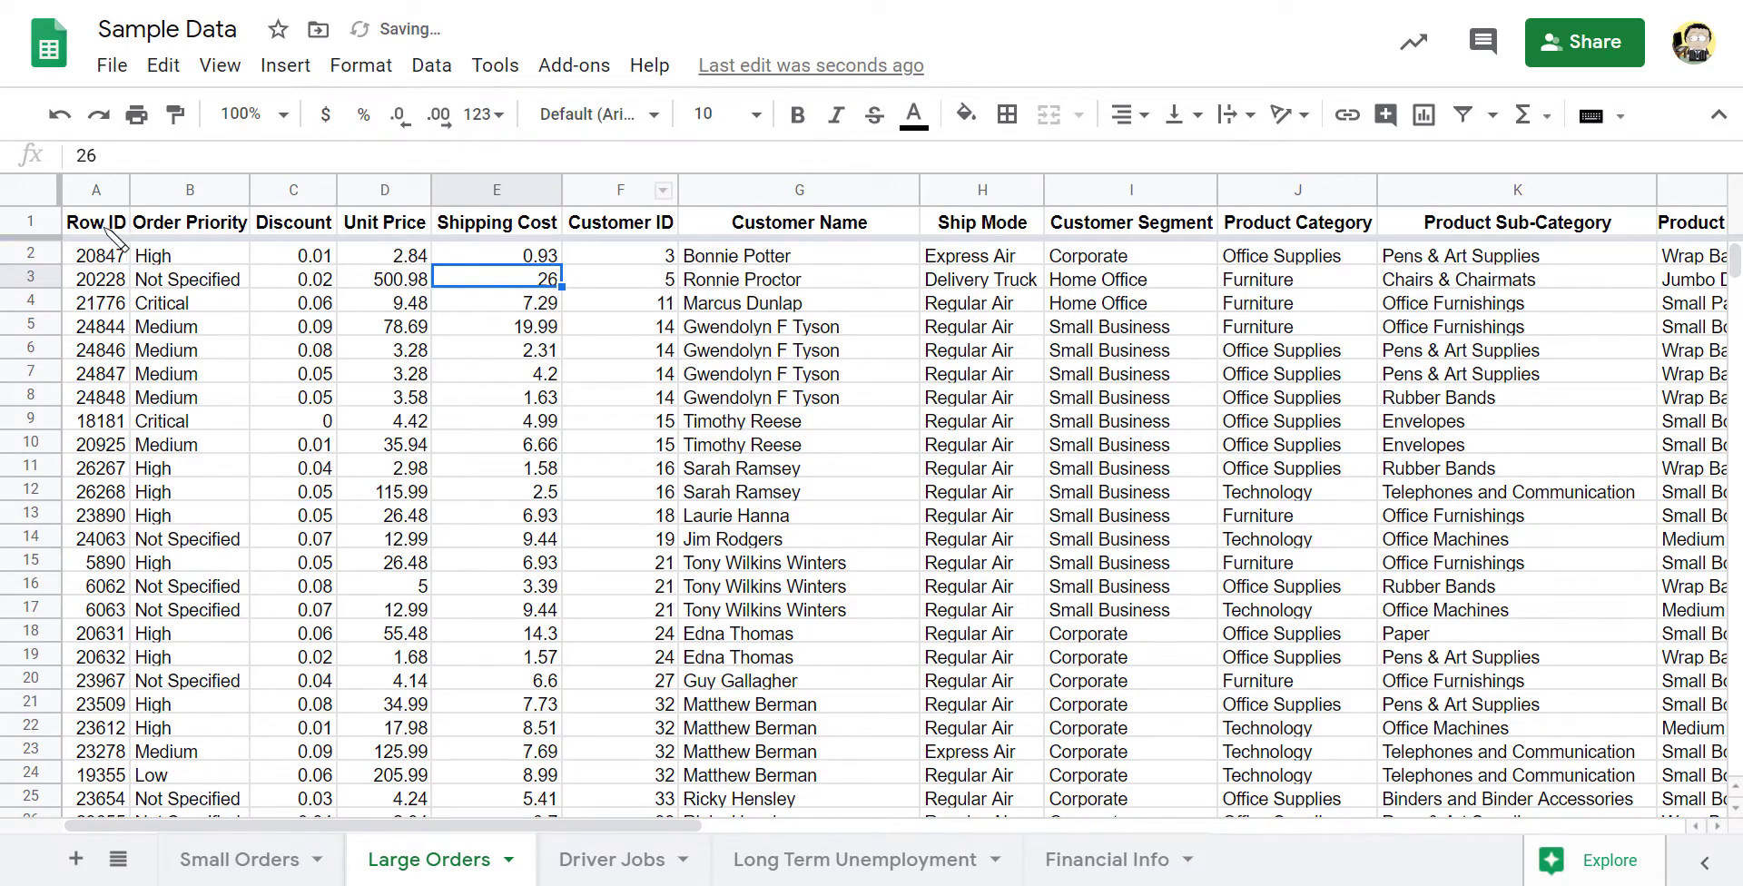
{"action": "scroll", "coordinate": [349, 498], "scroll_direction": "down", "scroll_amount": 20}
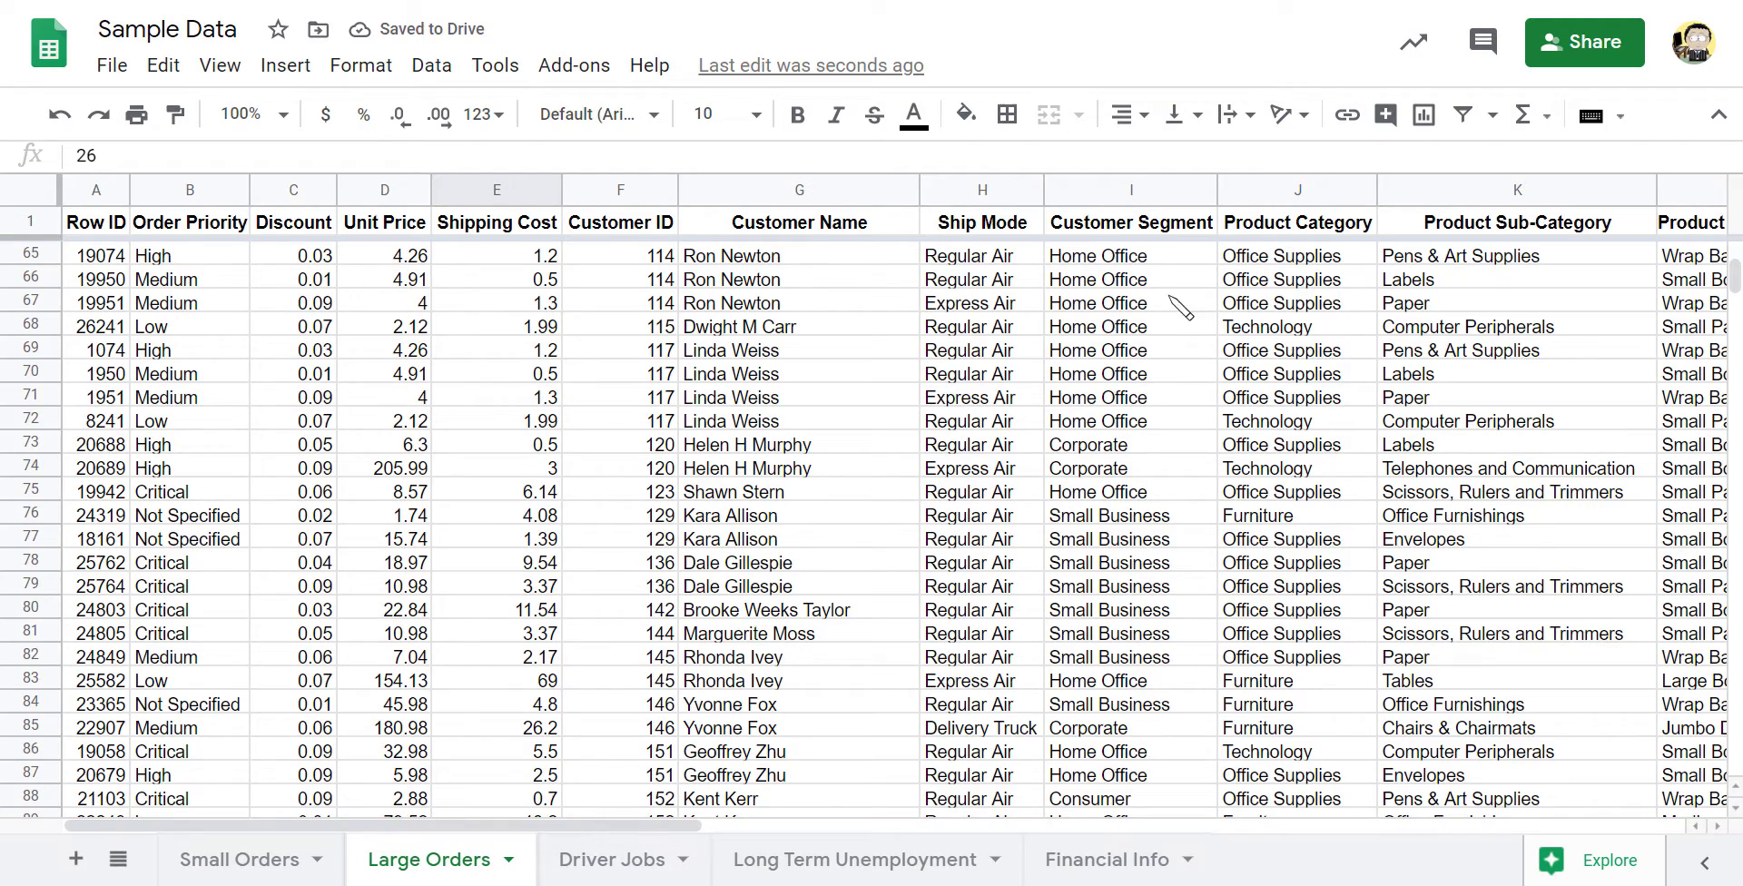
{"action": "scroll", "coordinate": [472, 376], "scroll_direction": "up", "scroll_amount": 20}
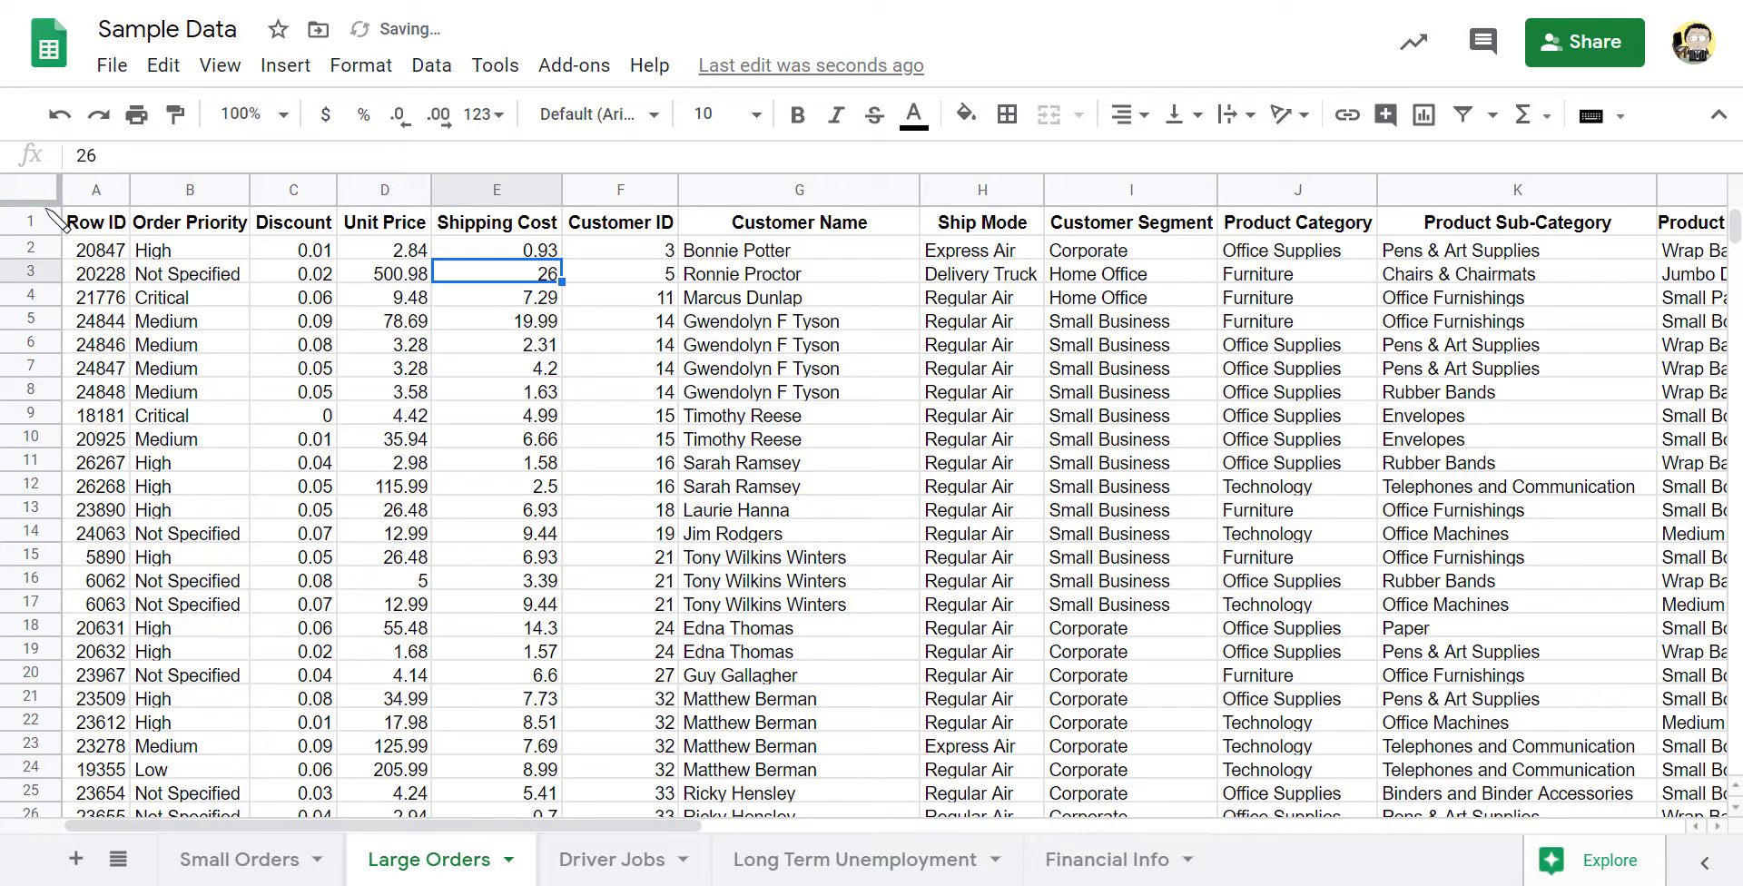
Step: Freeze the header row again and review the columns across to Order ID and back to Row ID
{"action": "left_click_drag", "start_coordinate": [29, 204], "coordinate": [68, 238]}
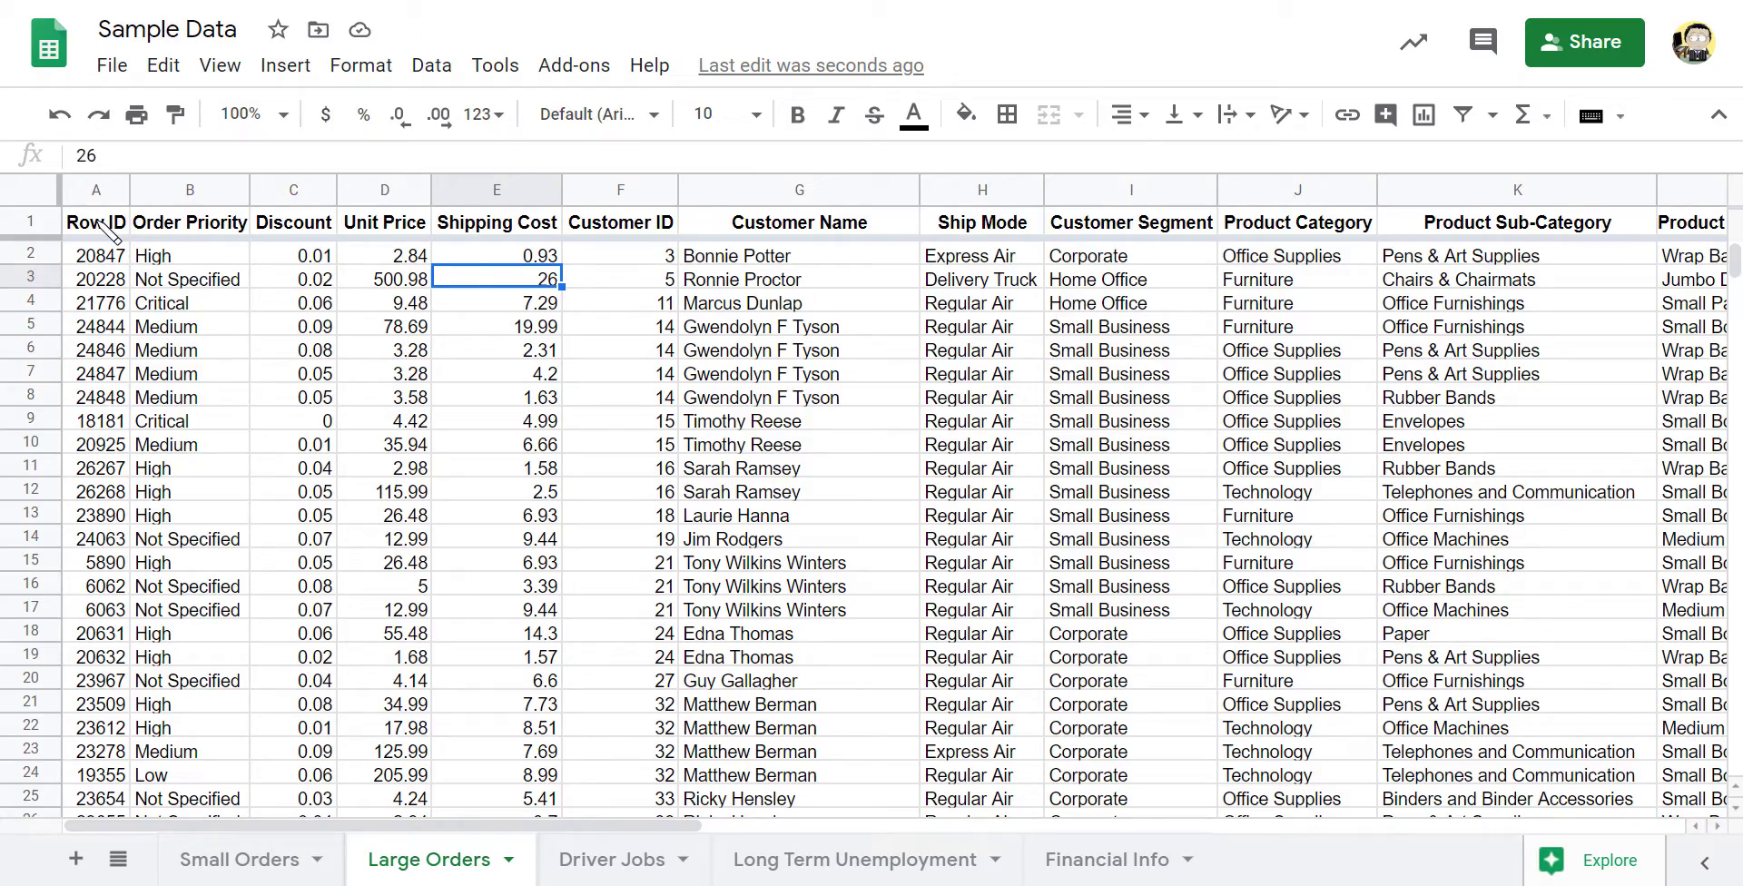
{"action": "key", "text": "Right"}
{"action": "key", "text": "Right"}
{"action": "key", "text": "Right"}
{"action": "key", "text": "Right"}
{"action": "key", "text": "Right"}
{"action": "key", "text": "Right"}
{"action": "key", "text": "Right"}
{"action": "key", "text": "Right"}
{"action": "key", "text": "Right"}
{"action": "key", "text": "Right"}
{"action": "key", "text": "Right"}
{"action": "key", "text": "Right"}
{"action": "key", "text": "Right"}
{"action": "key", "text": "Right"}
{"action": "key", "text": "Right"}
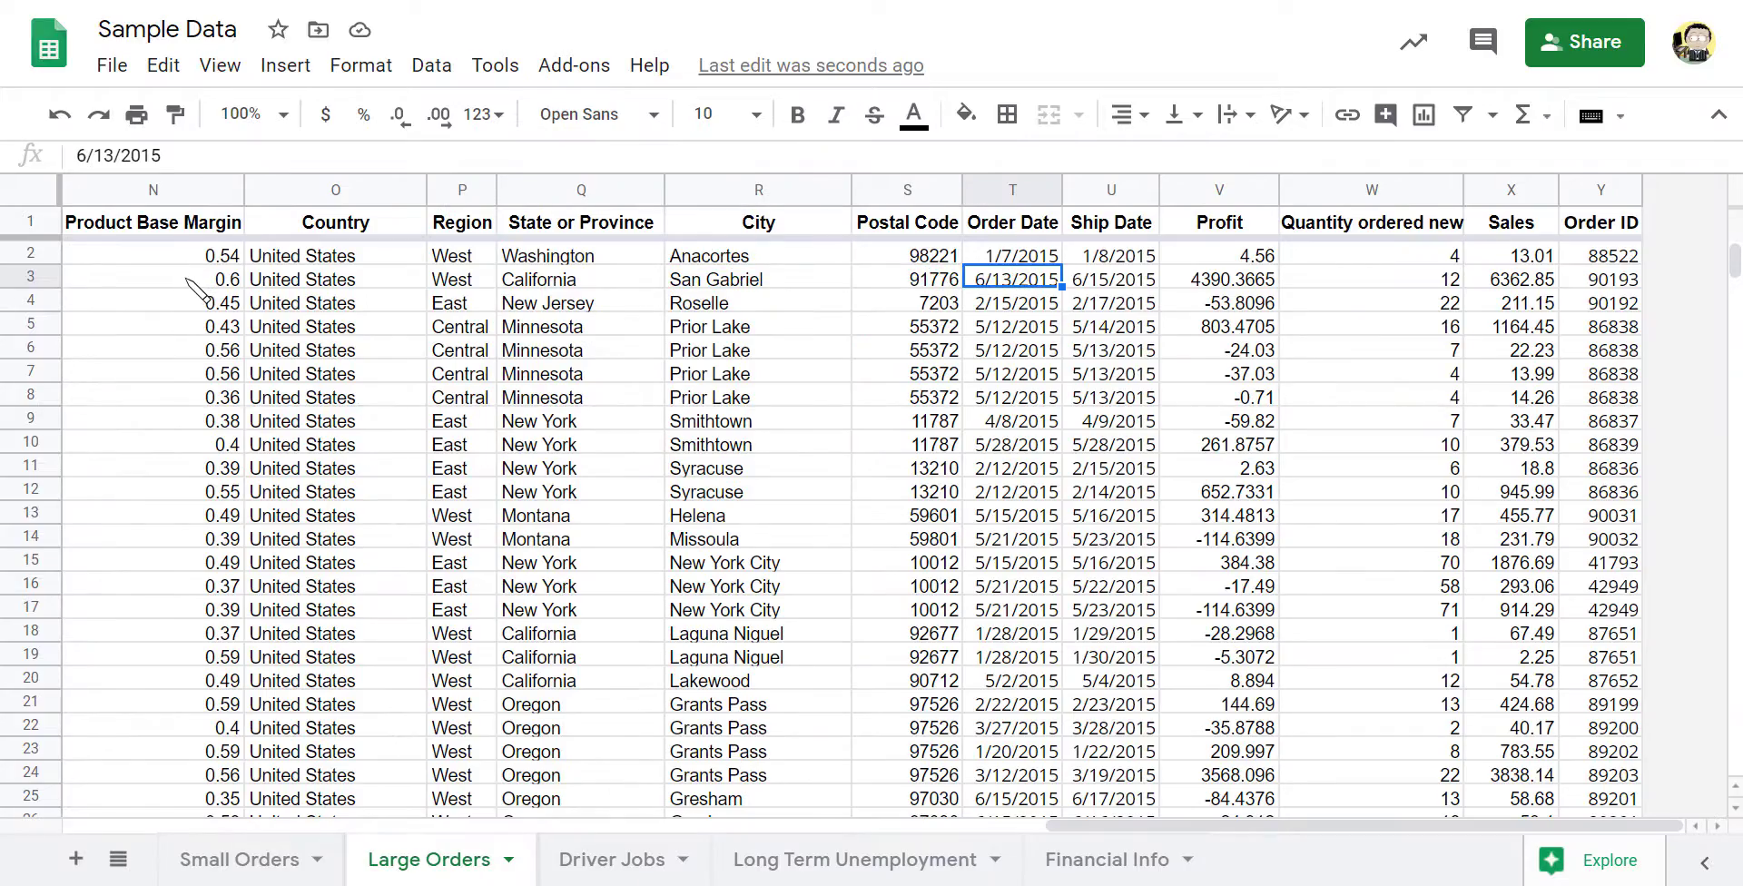
{"action": "key", "text": "Left"}
{"action": "key", "text": "Left"}
{"action": "key", "text": "Left"}
{"action": "key", "text": "Left"}
{"action": "key", "text": "Left"}
{"action": "key", "text": "Left"}
{"action": "key", "text": "Left"}
{"action": "key", "text": "Left"}
{"action": "key", "text": "Left"}
{"action": "key", "text": "Left"}
{"action": "key", "text": "Left"}
{"action": "key", "text": "Left"}
{"action": "key", "text": "Left"}
{"action": "key", "text": "Left"}
{"action": "key", "text": "Left"}
{"action": "key", "text": "Left"}
{"action": "key", "text": "Left"}
{"action": "key", "text": "Left"}
{"action": "key", "text": "Left"}
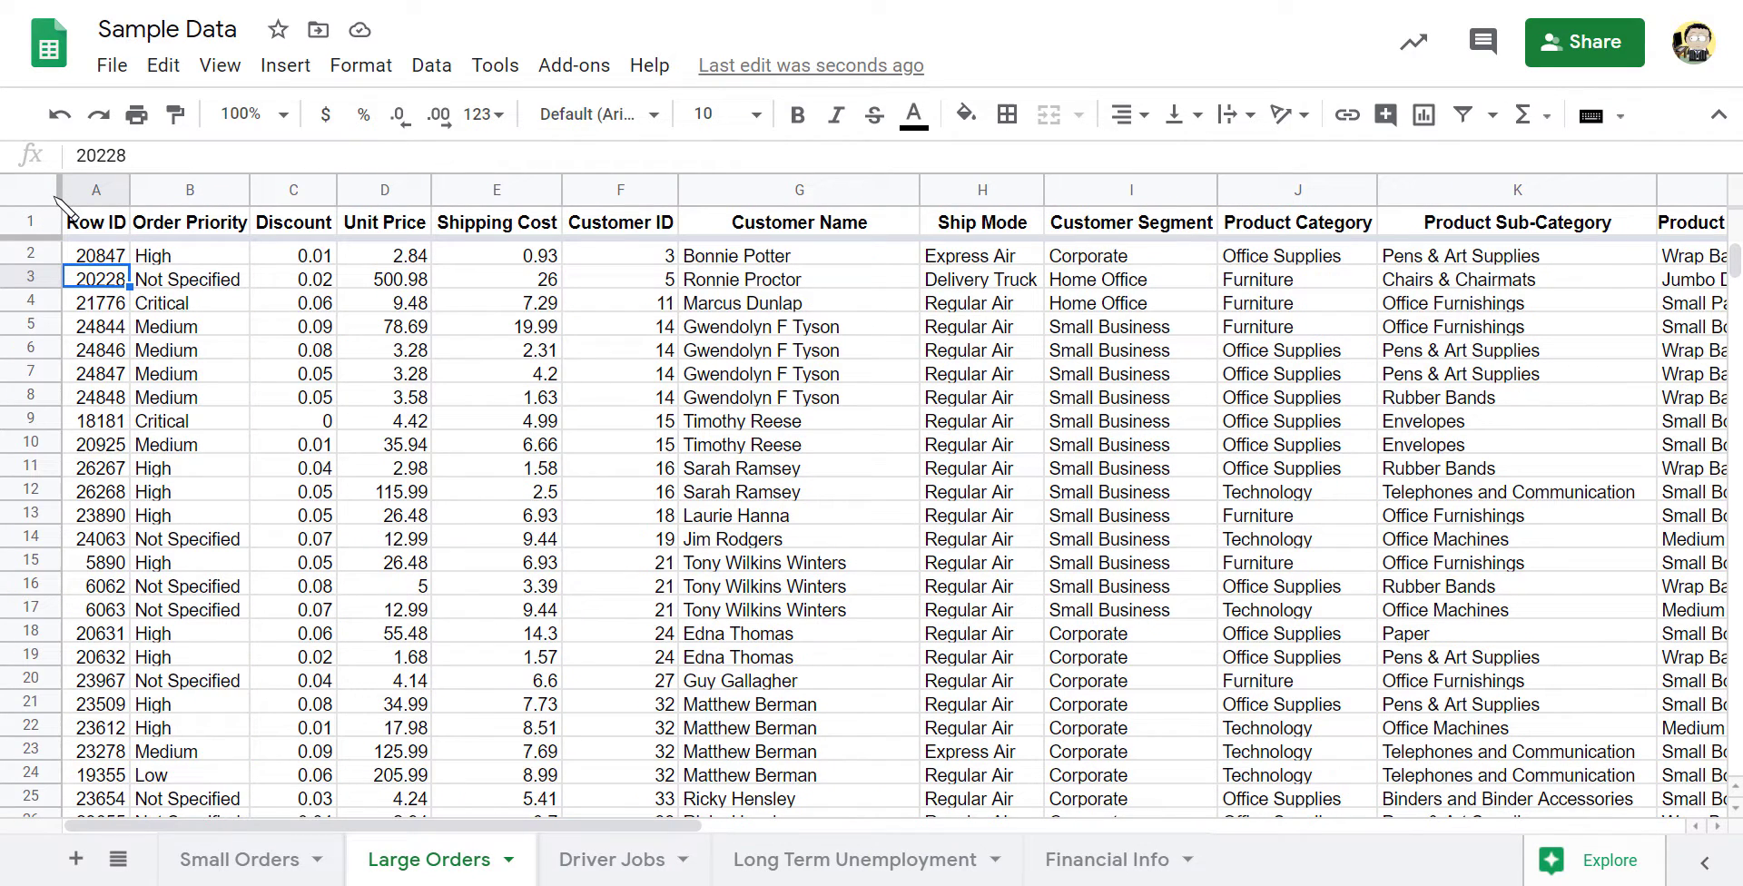
Step: Freeze the Row ID column and browse across to Ship Date and down to row 54
{"action": "left_click_drag", "start_coordinate": [57, 190], "coordinate": [177, 195]}
{"action": "key", "text": "Right"}
{"action": "key", "text": "Right"}
{"action": "key", "text": "Right"}
{"action": "key", "text": "Right"}
{"action": "key", "text": "Right"}
{"action": "key", "text": "Right"}
{"action": "key", "text": "Right"}
{"action": "key", "text": "Right"}
{"action": "key", "text": "Right"}
{"action": "key", "text": "Right"}
{"action": "key", "text": "Right"}
{"action": "key", "text": "Right"}
{"action": "key", "text": "Right"}
{"action": "key", "text": "Right"}
{"action": "key", "text": "Right"}
{"action": "key", "text": "Right"}
{"action": "key", "text": "Right"}
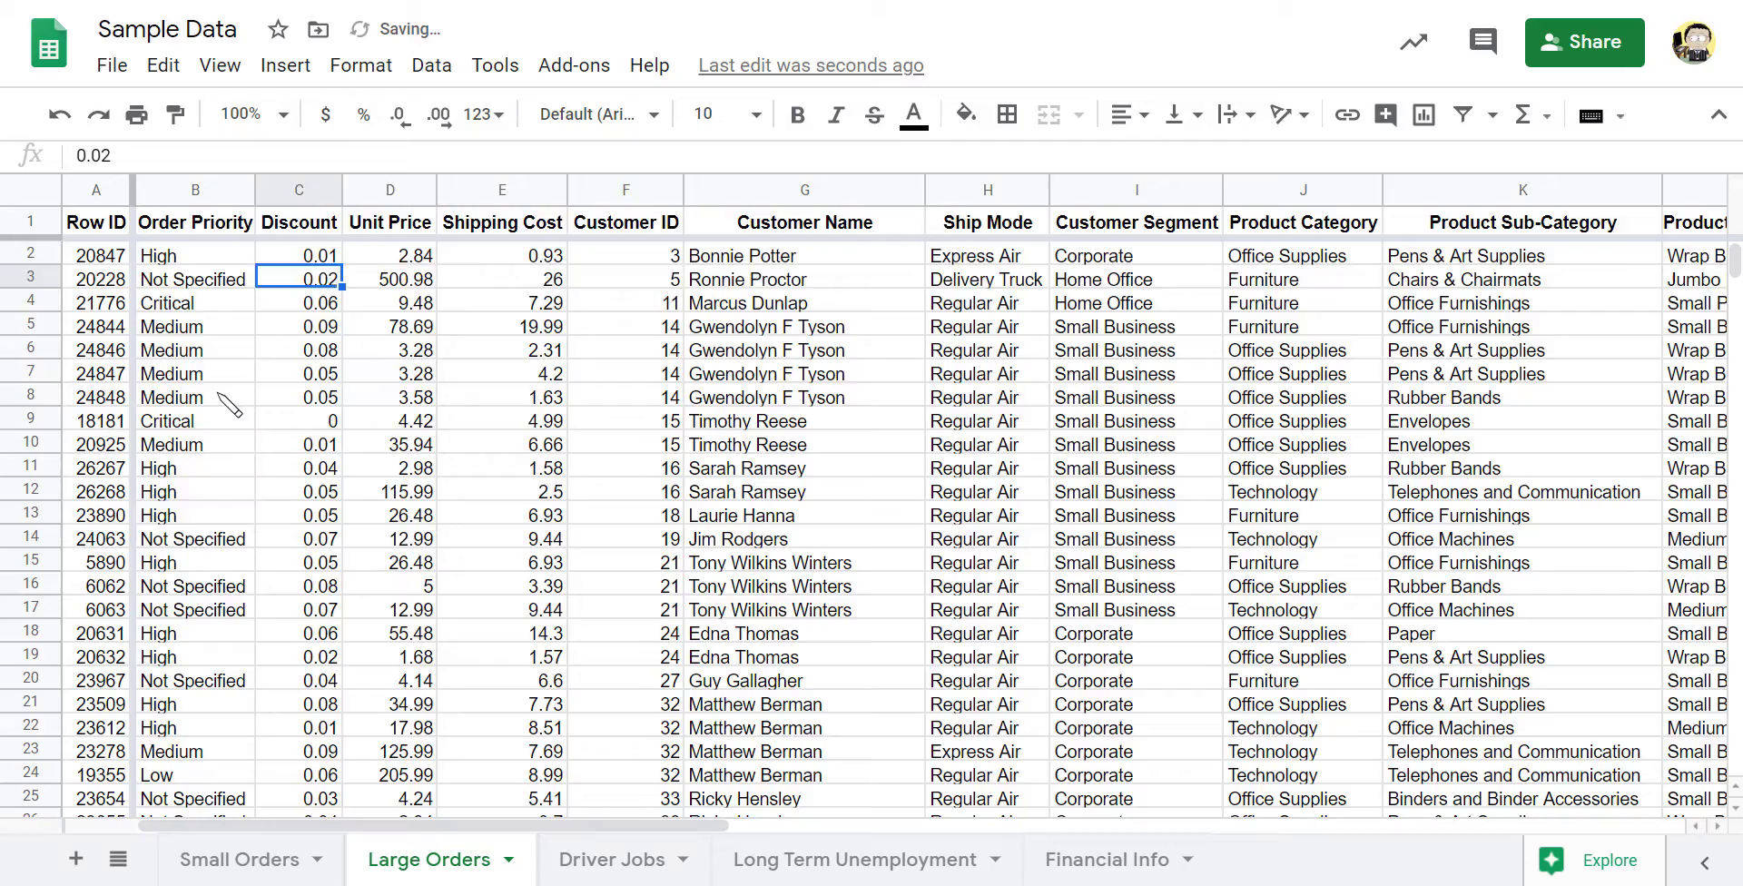
{"action": "key", "text": "Right"}
{"action": "key", "text": "Right"}
{"action": "key", "text": "Right"}
{"action": "key", "text": "Down"}
{"action": "key", "text": "Down"}
{"action": "key", "text": "Down"}
{"action": "key", "text": "Down"}
{"action": "key", "text": "Down"}
{"action": "key", "text": "Down"}
{"action": "key", "text": "Down"}
{"action": "key", "text": "Down"}
{"action": "key", "text": "Down"}
{"action": "key", "text": "Down"}
{"action": "key", "text": "Down"}
{"action": "key", "text": "Down"}
{"action": "key", "text": "Down"}
{"action": "key", "text": "Down"}
{"action": "key", "text": "Down"}
{"action": "key", "text": "Down"}
{"action": "key", "text": "Down"}
{"action": "key", "text": "Down"}
{"action": "key", "text": "Down"}
{"action": "key", "text": "Down"}
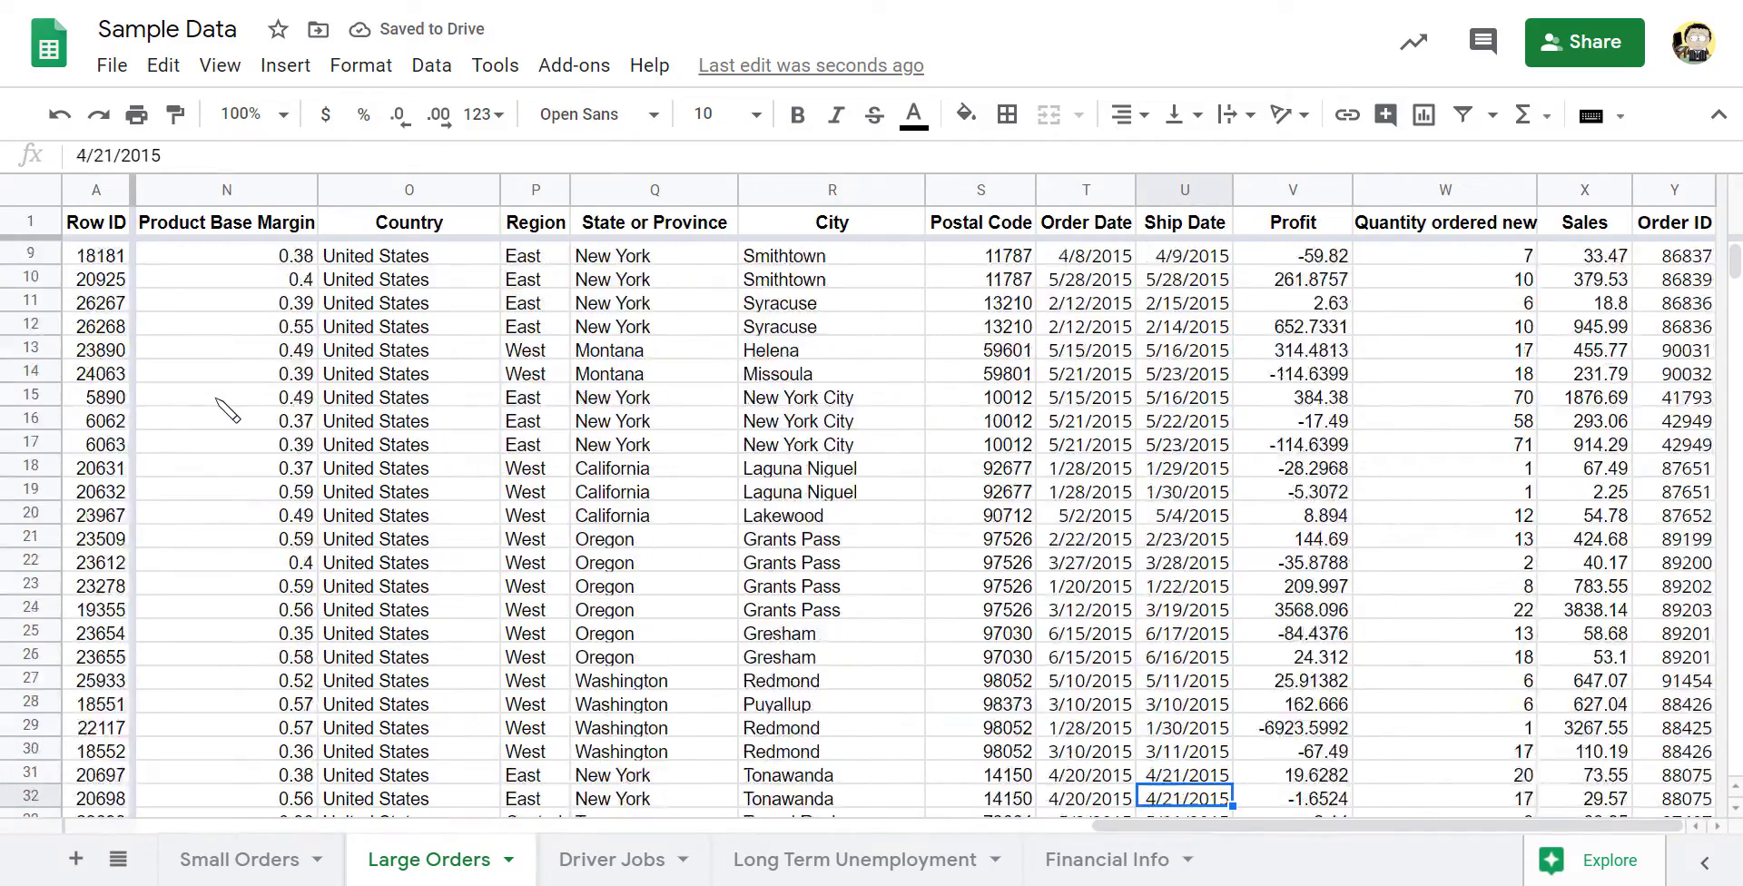
{"action": "key", "text": "Down"}
{"action": "key", "text": "Down"}
{"action": "key", "text": "Down"}
{"action": "key", "text": "Down"}
{"action": "key", "text": "Down"}
{"action": "key", "text": "Down"}
{"action": "key", "text": "Down"}
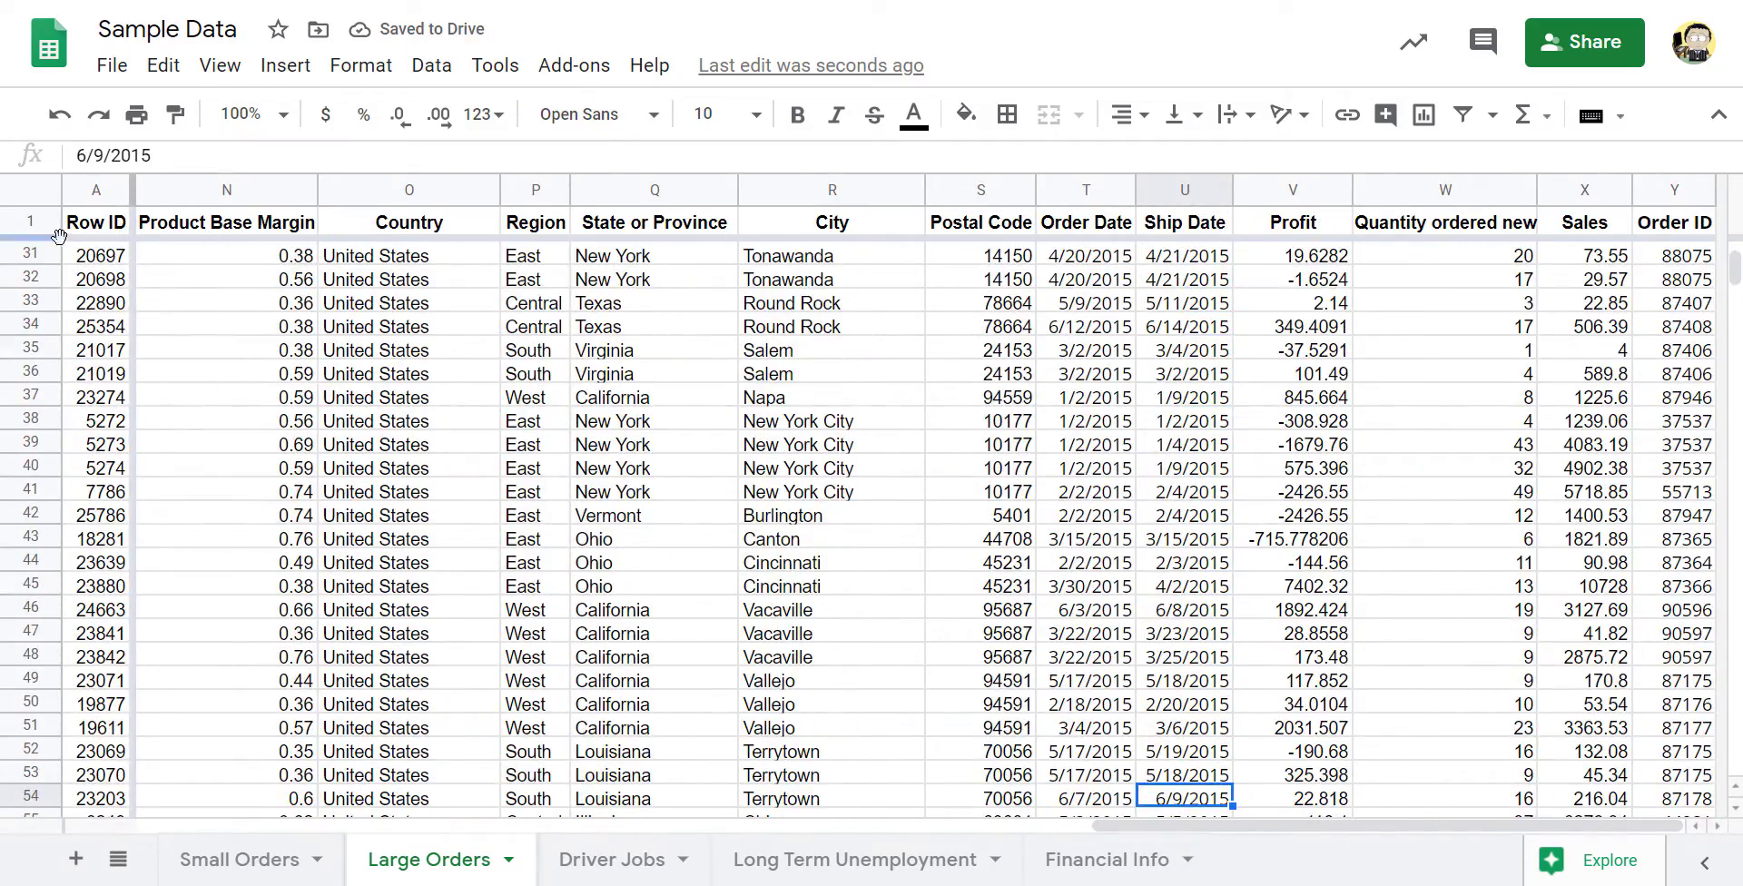
Step: Return from row 54 of the Ship Date column to the Row ID header in cell A1
{"action": "key", "text": "Left"}
{"action": "key", "text": "Left"}
{"action": "key", "text": "Left"}
{"action": "key", "text": "Left"}
{"action": "key", "text": "Left"}
{"action": "key", "text": "Left"}
{"action": "key", "text": "Left"}
{"action": "key", "text": "Left"}
{"action": "key", "text": "Left"}
{"action": "key", "text": "Left"}
{"action": "key", "text": "Left"}
{"action": "key", "text": "Left"}
{"action": "key", "text": "Left"}
{"action": "key", "text": "Left"}
{"action": "key", "text": "Left"}
{"action": "key", "text": "Left"}
{"action": "key", "text": "Left"}
{"action": "key", "text": "Left"}
{"action": "key", "text": "Left"}
{"action": "key", "text": "Left"}
{"action": "key", "text": "Up"}
{"action": "key", "text": "Up"}
{"action": "key", "text": "Up"}
{"action": "key", "text": "Up"}
{"action": "key", "text": "Up"}
{"action": "key", "text": "Up"}
{"action": "key", "text": "Up"}
{"action": "key", "text": "Up"}
{"action": "key", "text": "Up"}
{"action": "key", "text": "Up"}
{"action": "key", "text": "Up"}
{"action": "key", "text": "Up"}
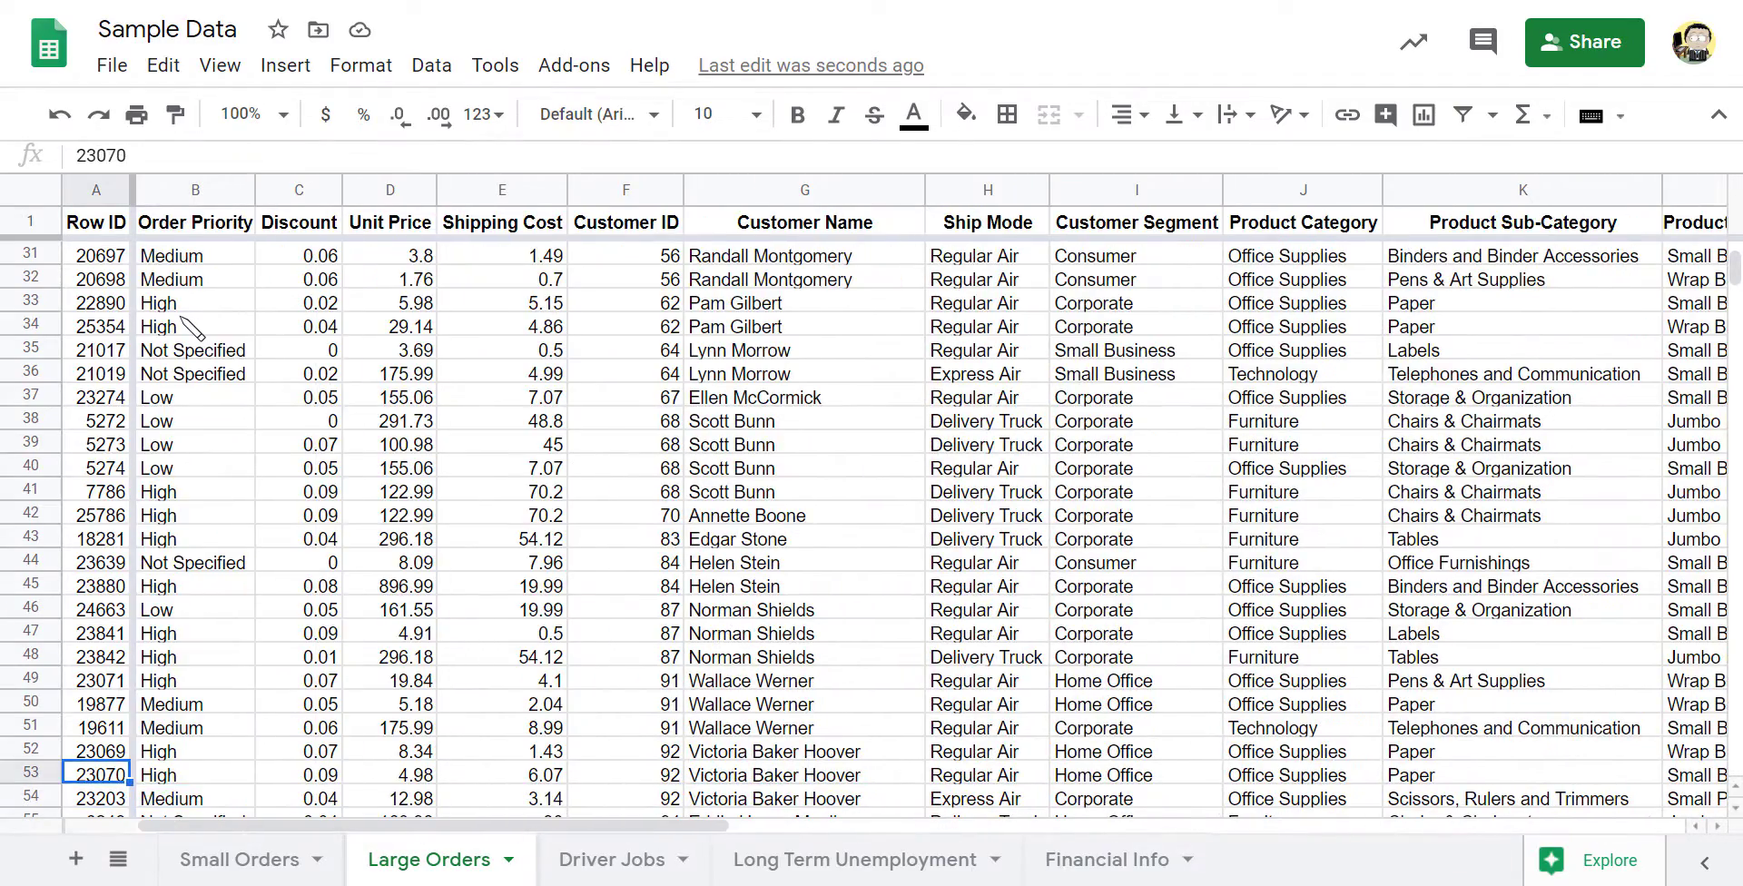
{"action": "key", "text": "Up"}
{"action": "key", "text": "Up"}
{"action": "key", "text": "Up"}
{"action": "key", "text": "Up"}
{"action": "key", "text": "Up"}
{"action": "key", "text": "Up"}
{"action": "key", "text": "Up"}
{"action": "key", "text": "Up"}
{"action": "key", "text": "Up"}
{"action": "key", "text": "Up"}
{"action": "key", "text": "Up"}
{"action": "key", "text": "Up"}
{"action": "key", "text": "Up"}
{"action": "key", "text": "Up"}
{"action": "key", "text": "Up"}
{"action": "key", "text": "Up"}
{"action": "key", "text": "Up"}
{"action": "key", "text": "Up"}
{"action": "key", "text": "Up"}
{"action": "key", "text": "Up"}
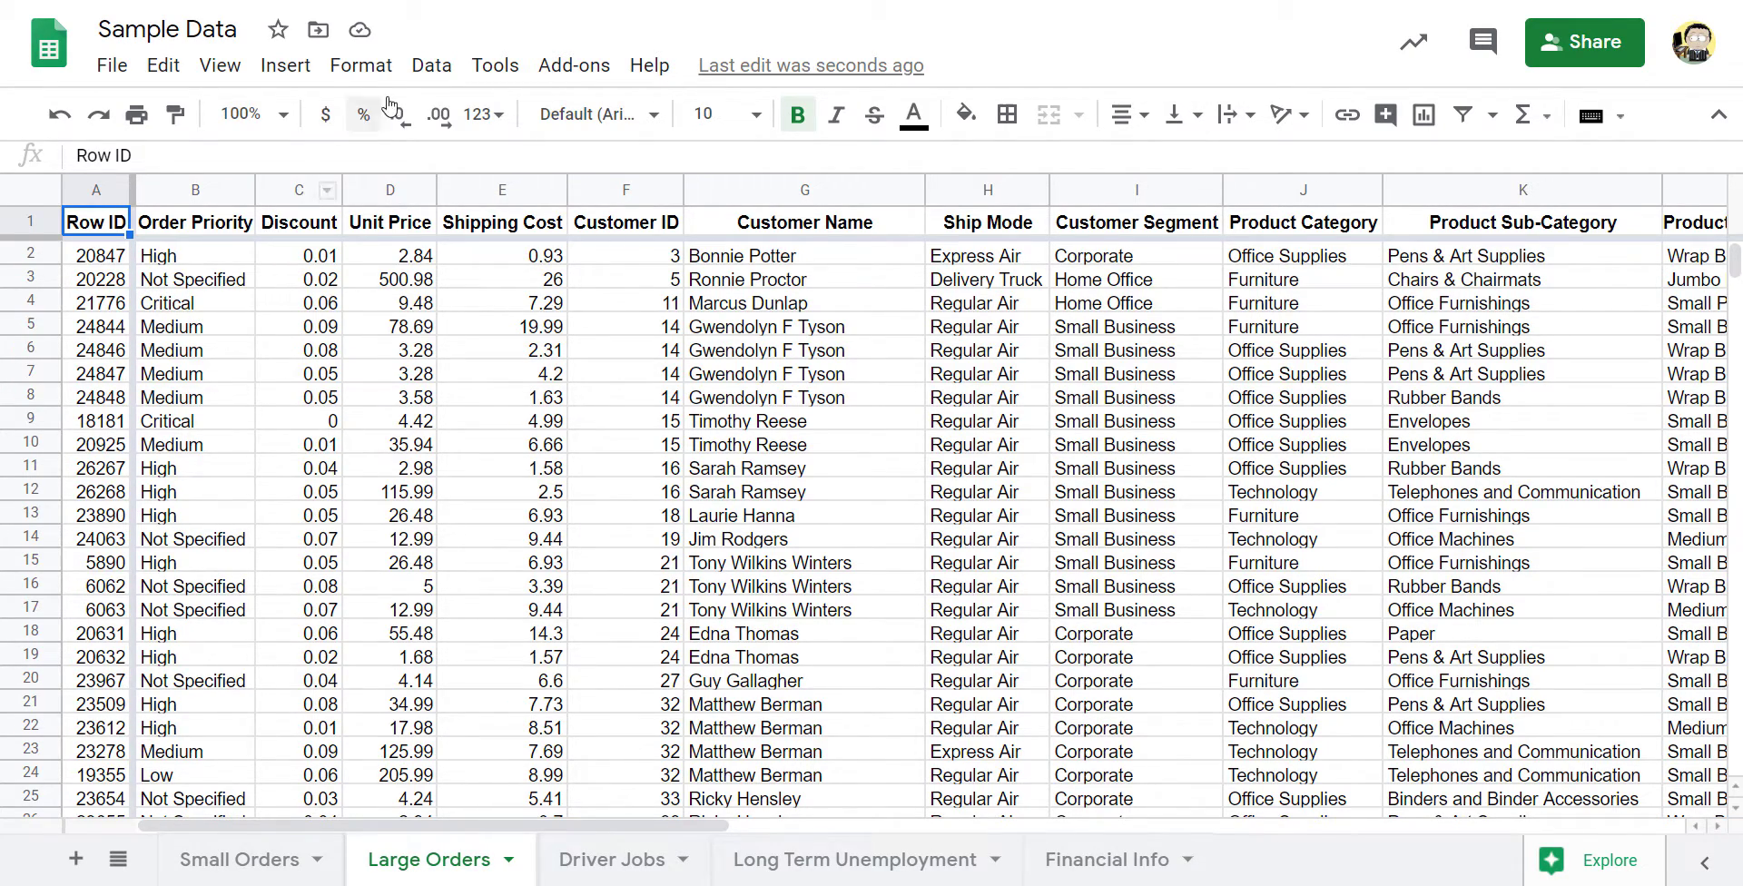
Step: Sort the whole sheet by column A in A to Z order
{"action": "left_click", "coordinate": [451, 80]}
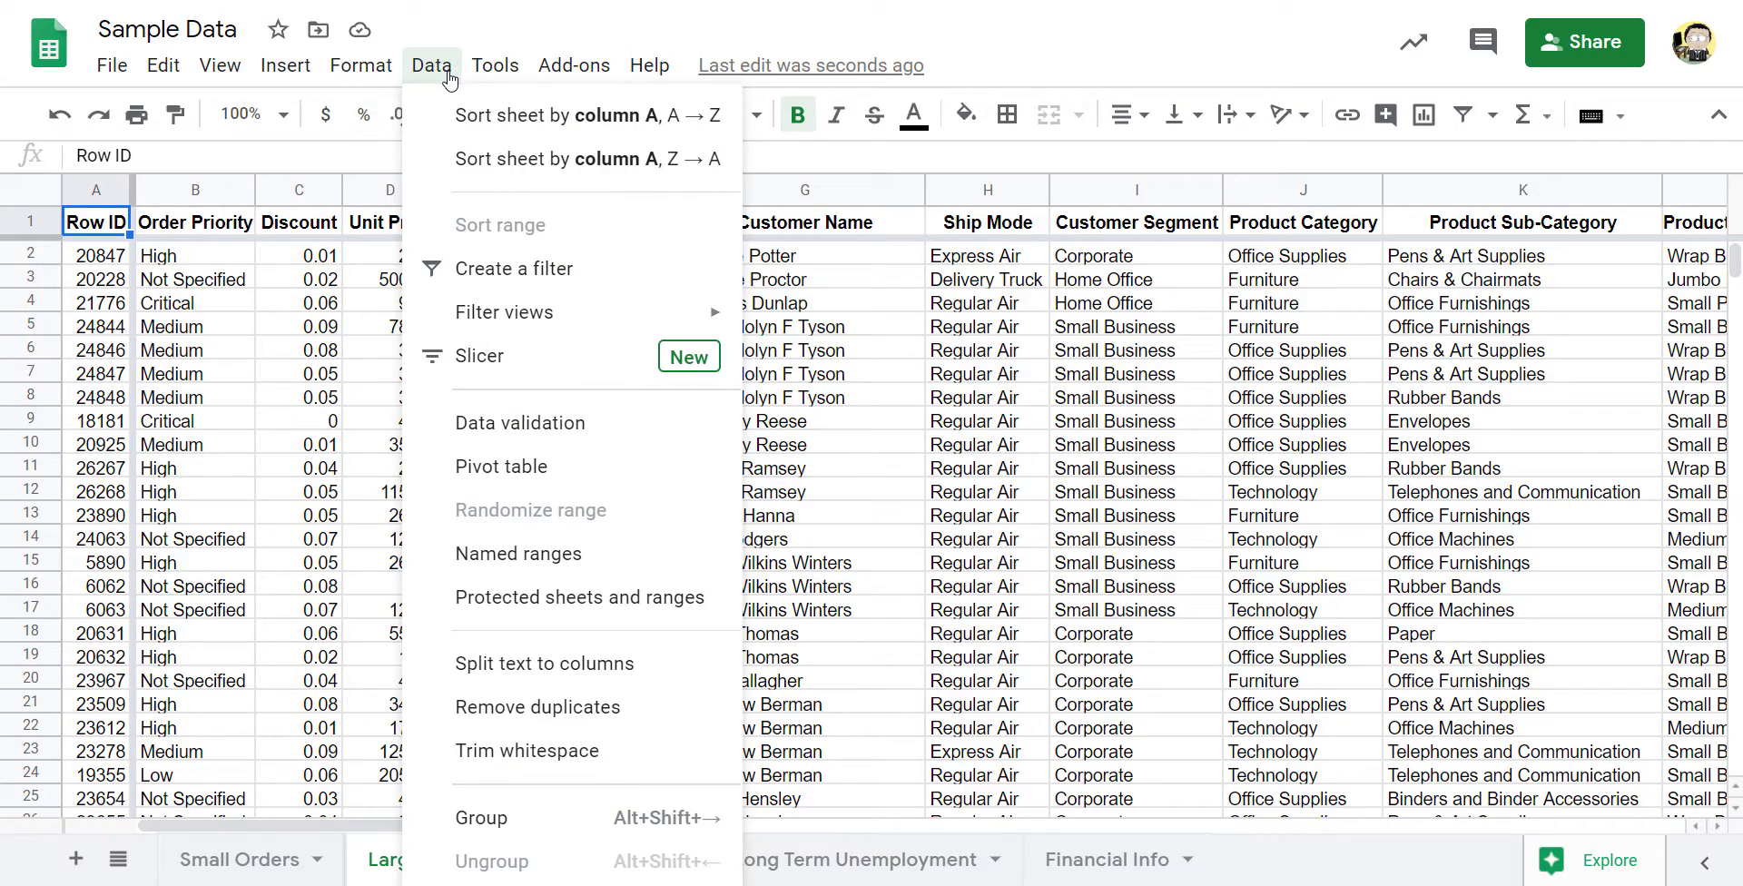
{"action": "left_click", "coordinate": [720, 117]}
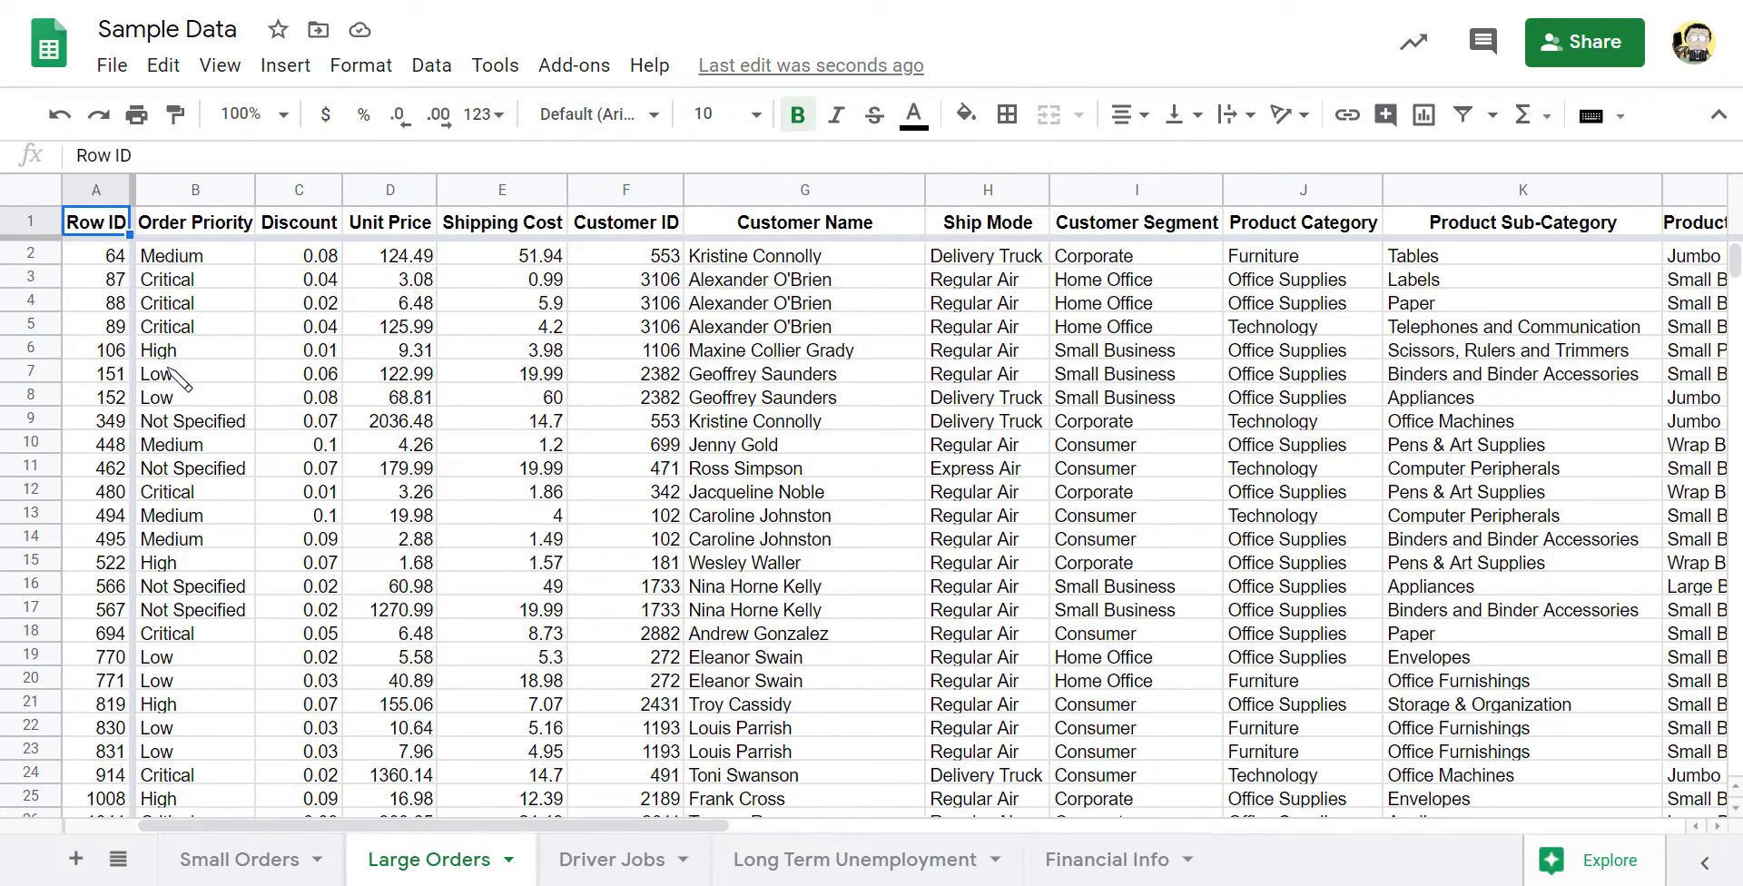
Step: Select all the data from A1 to Y1953 and open the range sorting options for it
{"action": "left_click", "coordinate": [442, 72]}
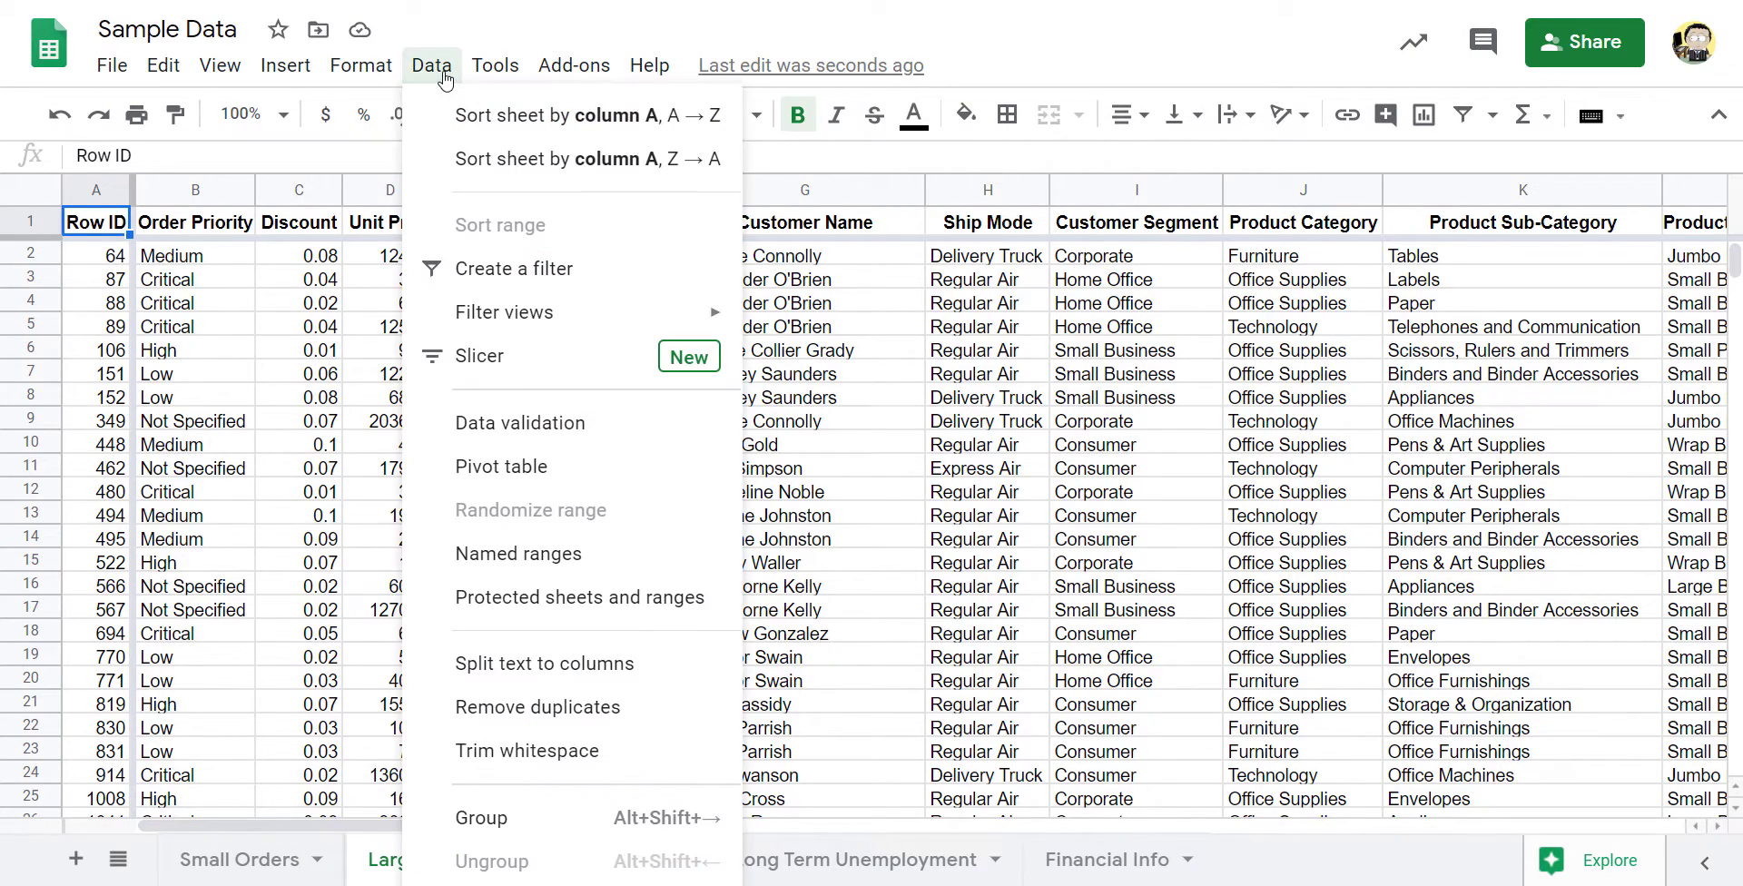
{"action": "left_click", "coordinate": [69, 226]}
{"action": "key", "text": "ctrl+a"}
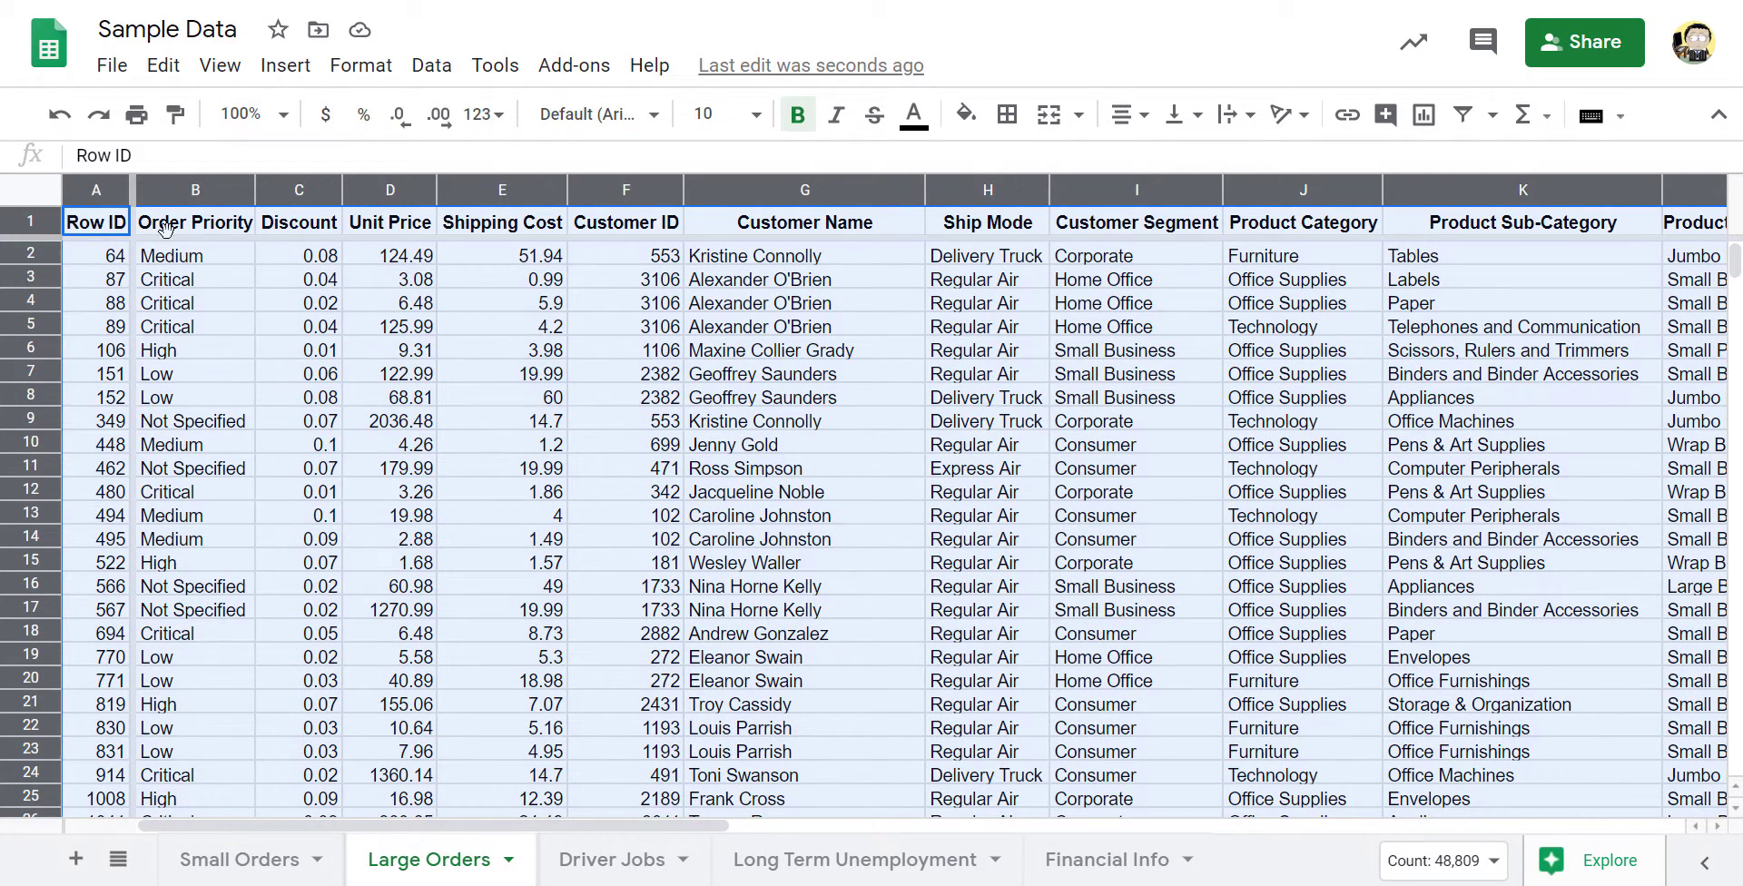
{"action": "left_click", "coordinate": [424, 66]}
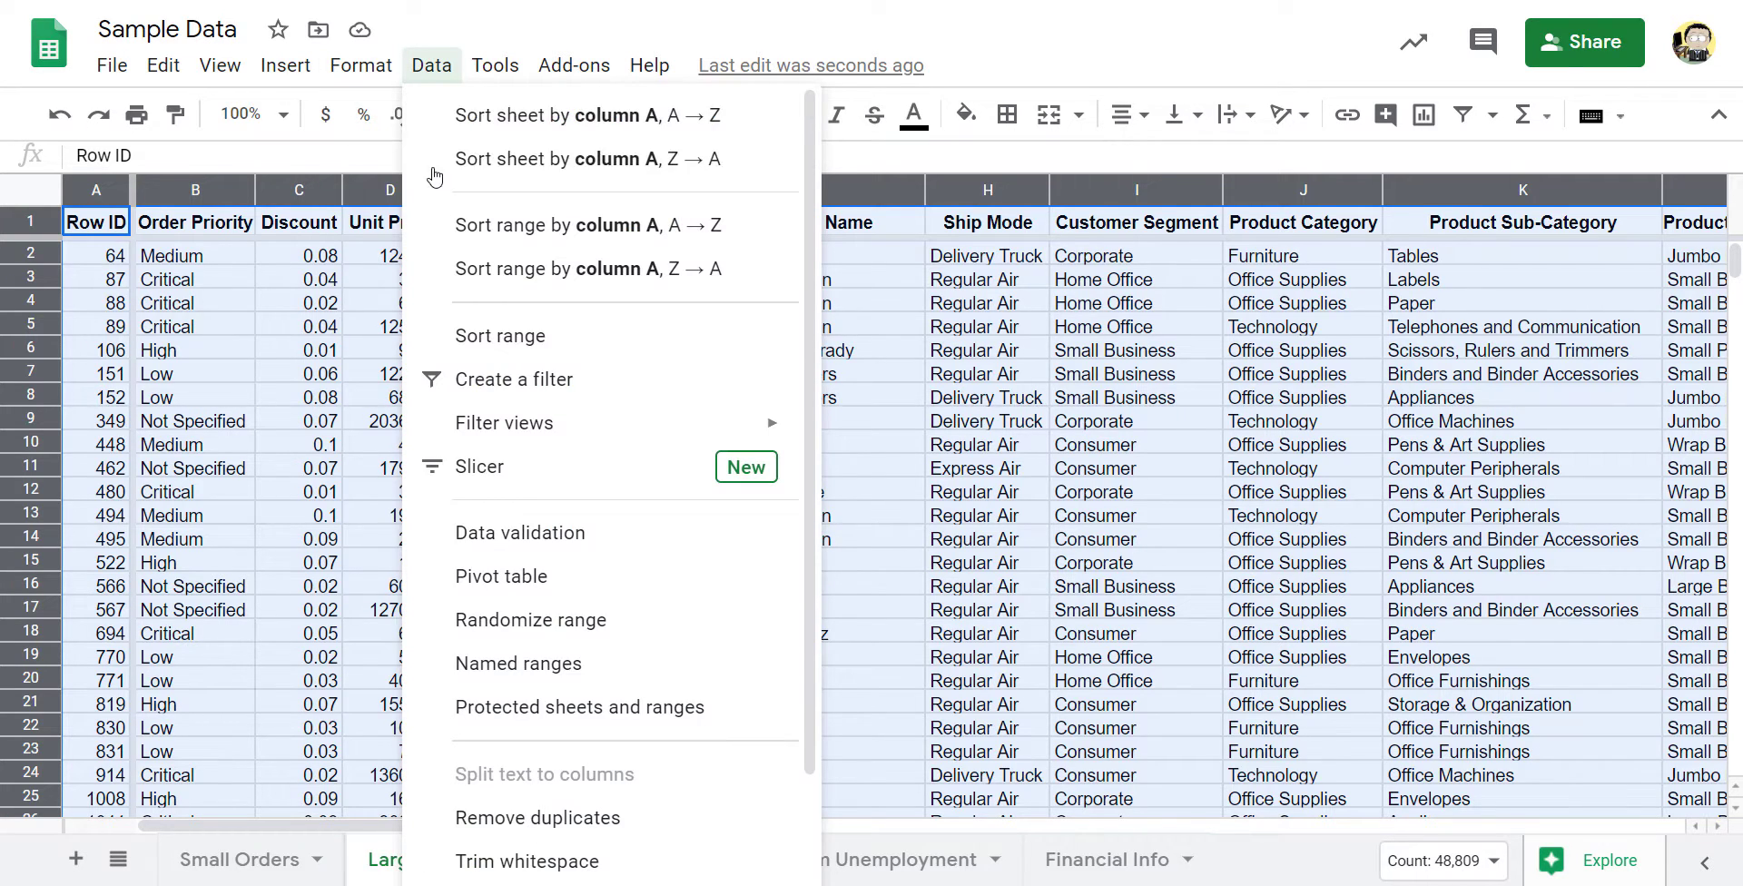
{"action": "left_click", "coordinate": [482, 337]}
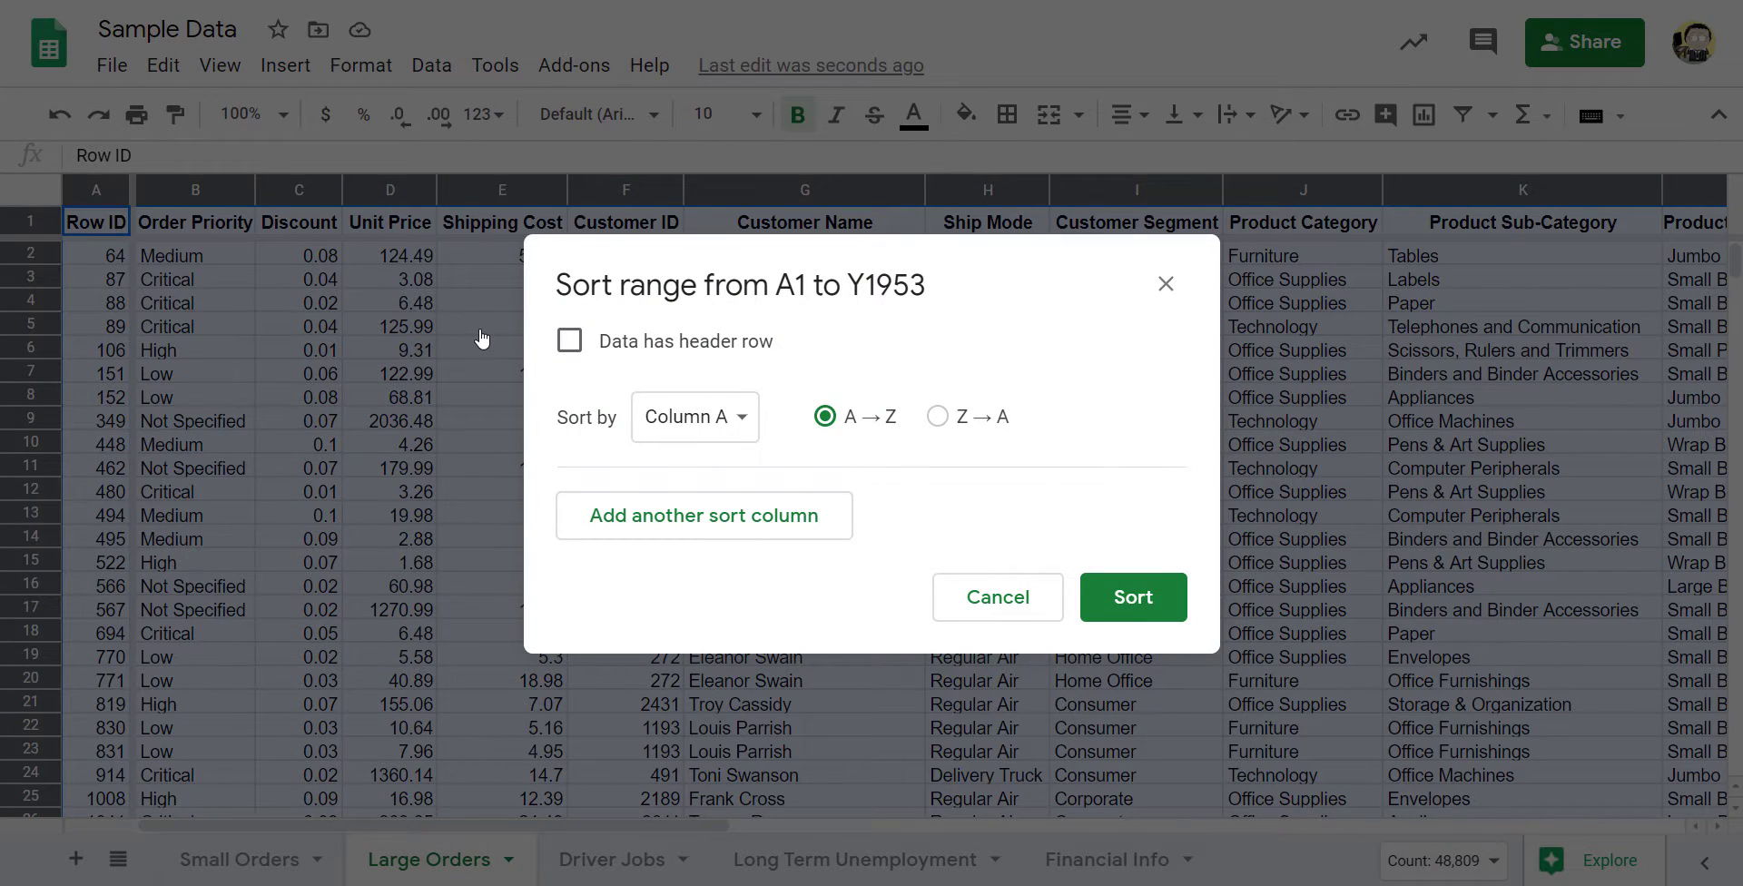
Step: Mark the range A1 to Y1953 as having a header row and choose Order Priority, A to Z, as the first sort column
{"action": "left_click", "coordinate": [695, 429]}
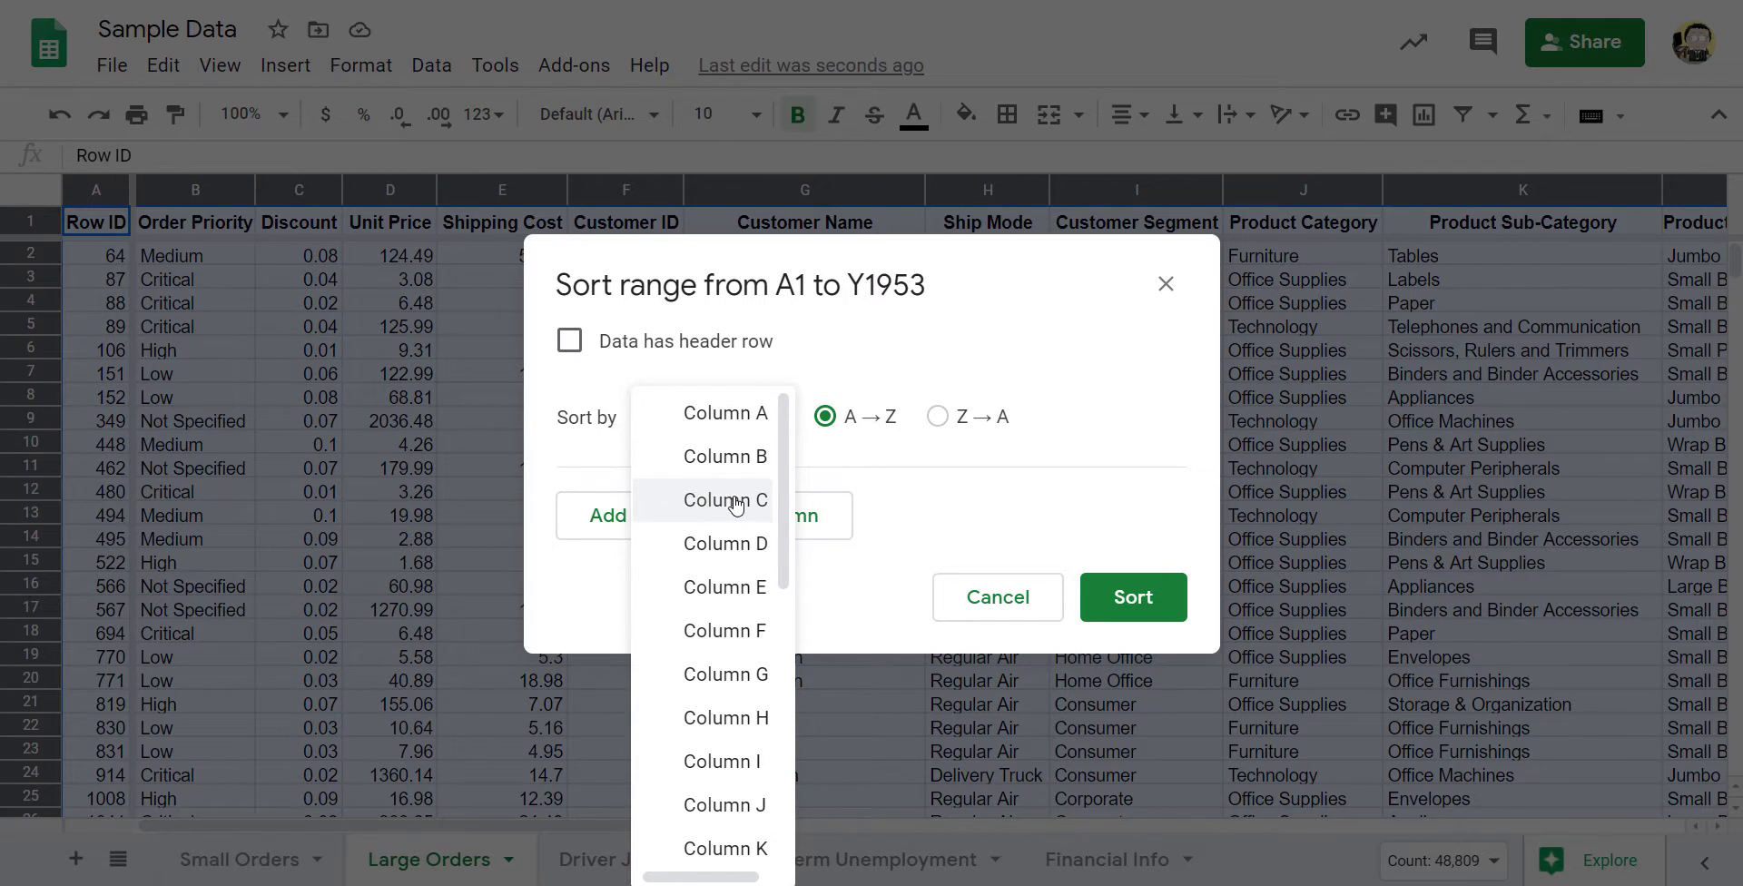
{"action": "left_click", "coordinate": [597, 376]}
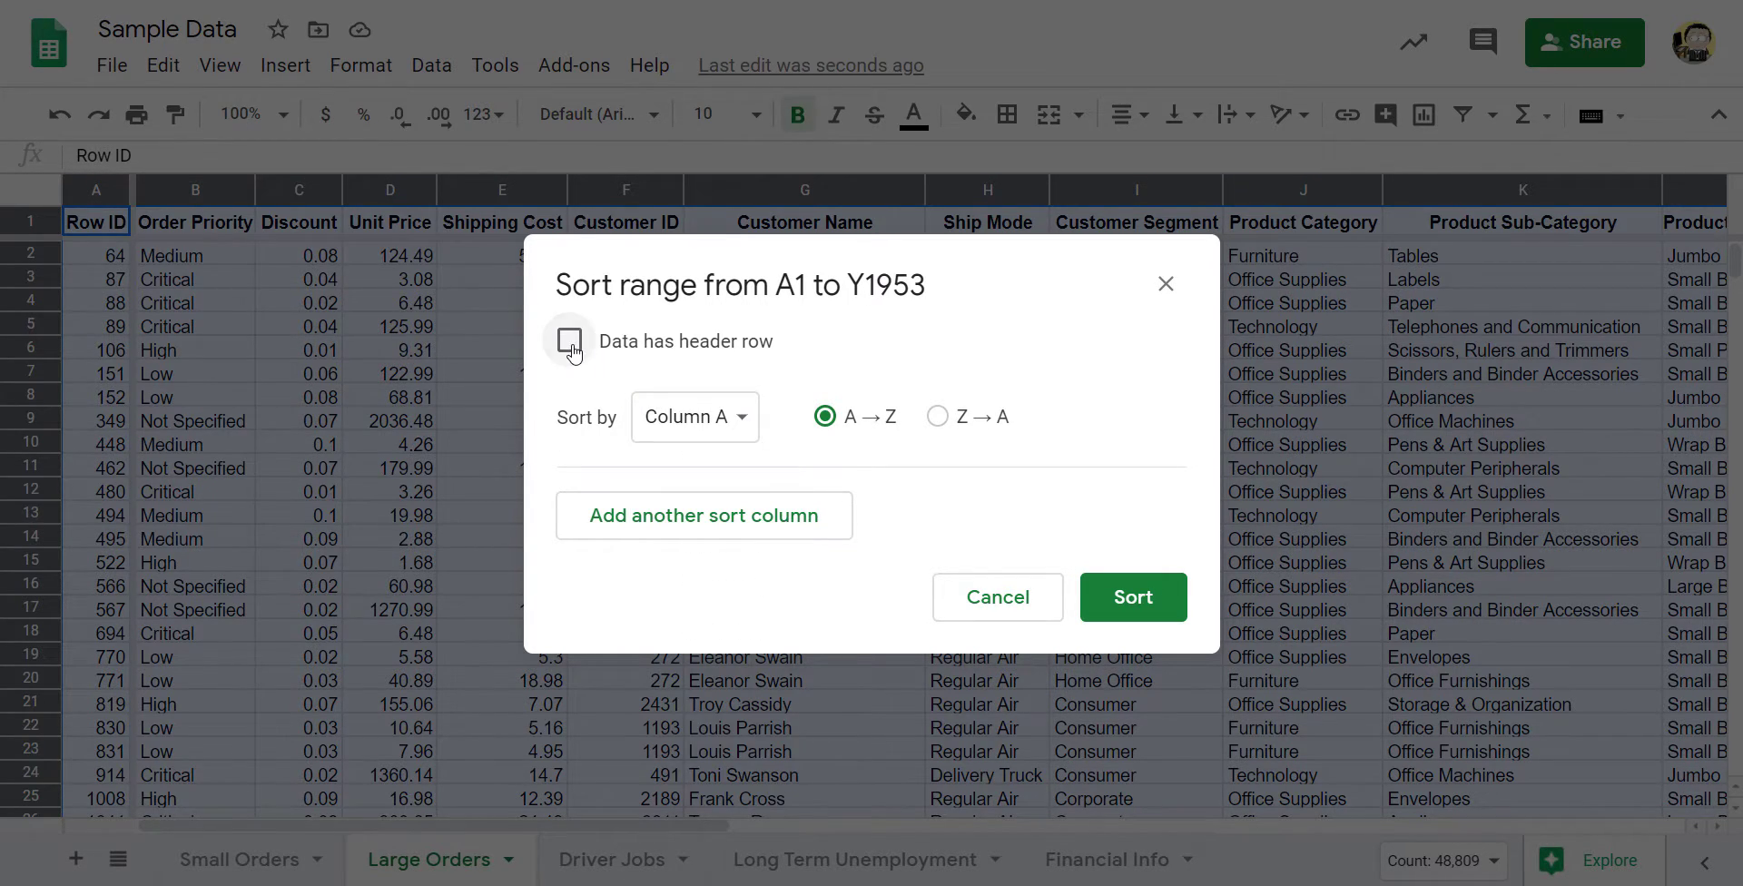
{"action": "left_click", "coordinate": [570, 342]}
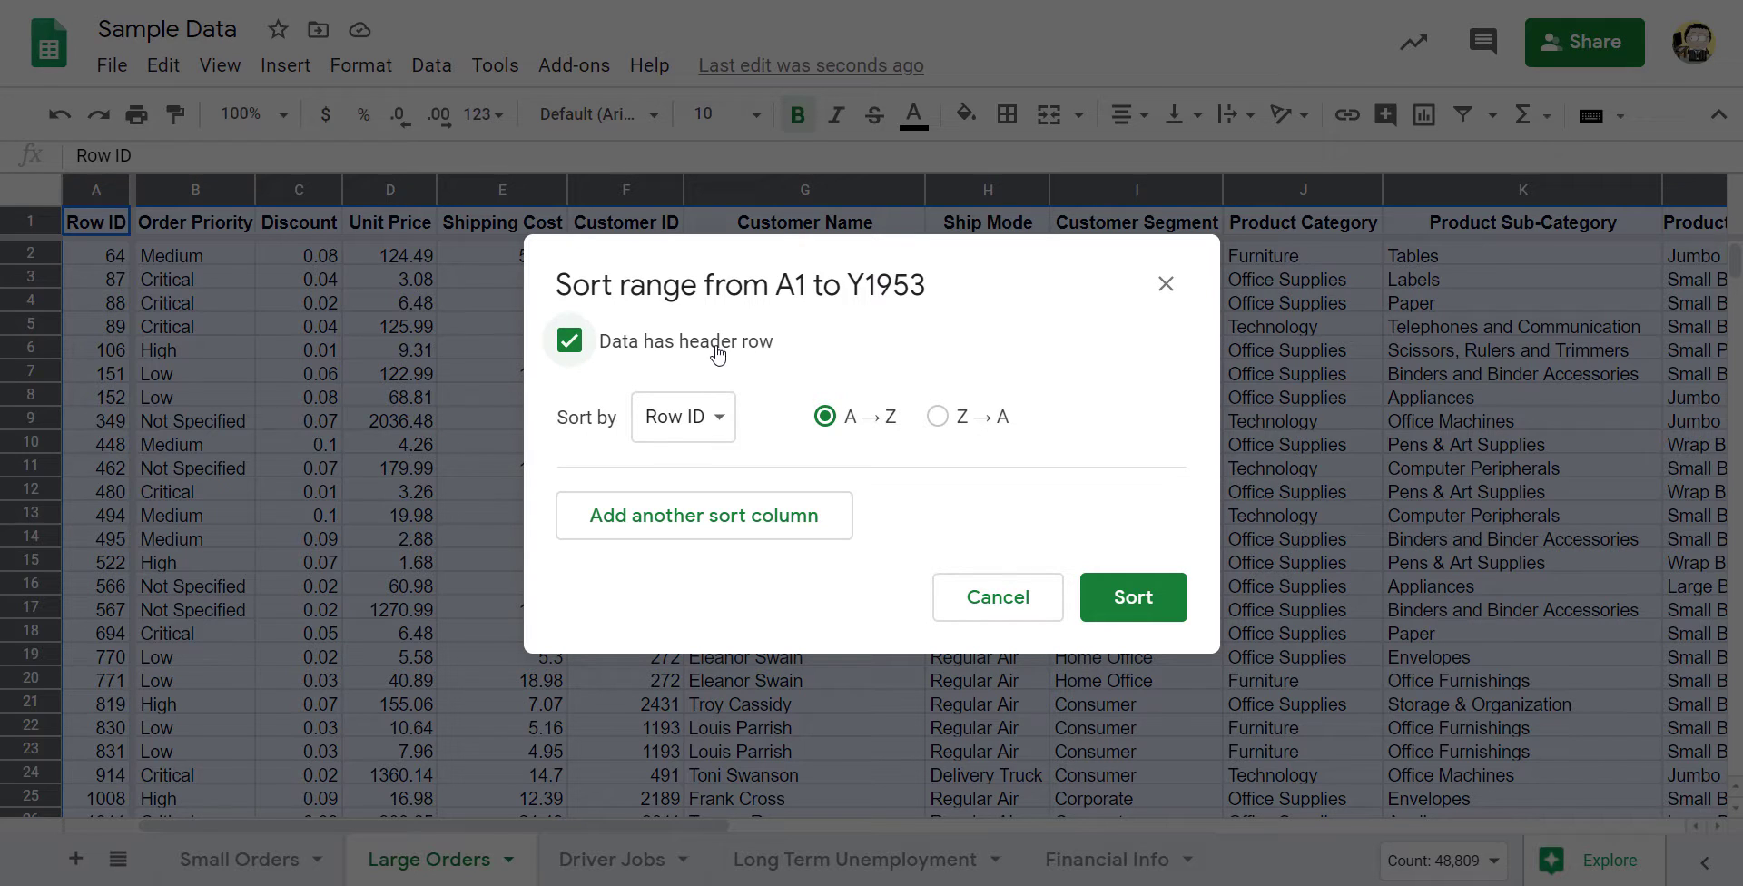
{"action": "left_click", "coordinate": [725, 420]}
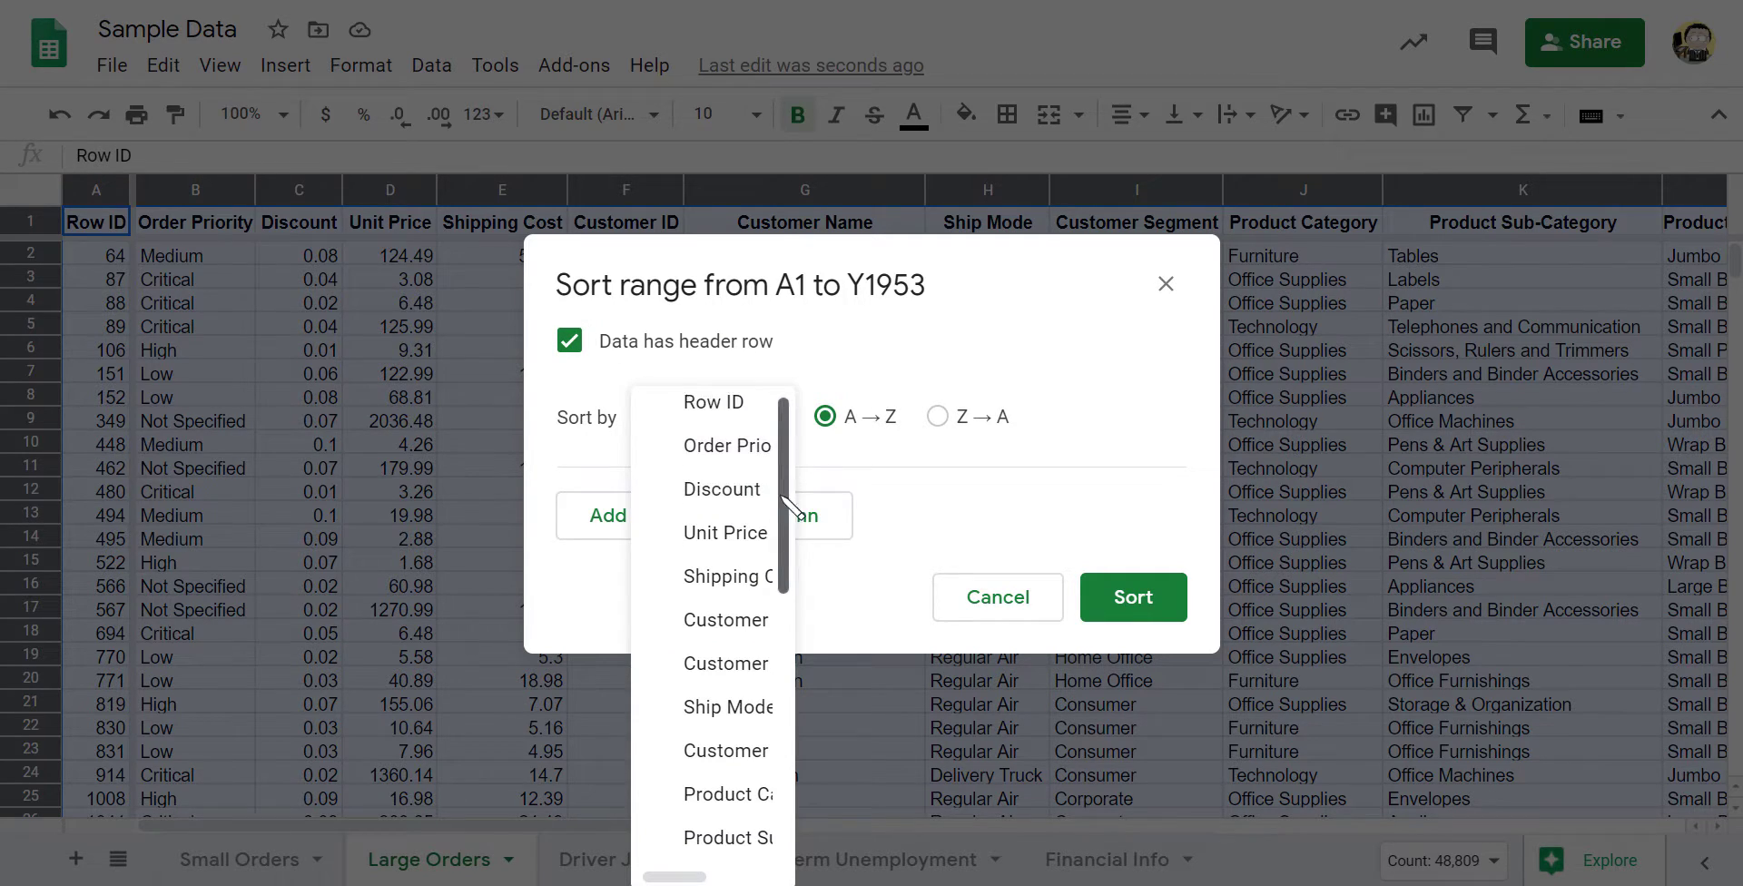
{"action": "left_click_drag", "start_coordinate": [791, 509], "coordinate": [787, 465]}
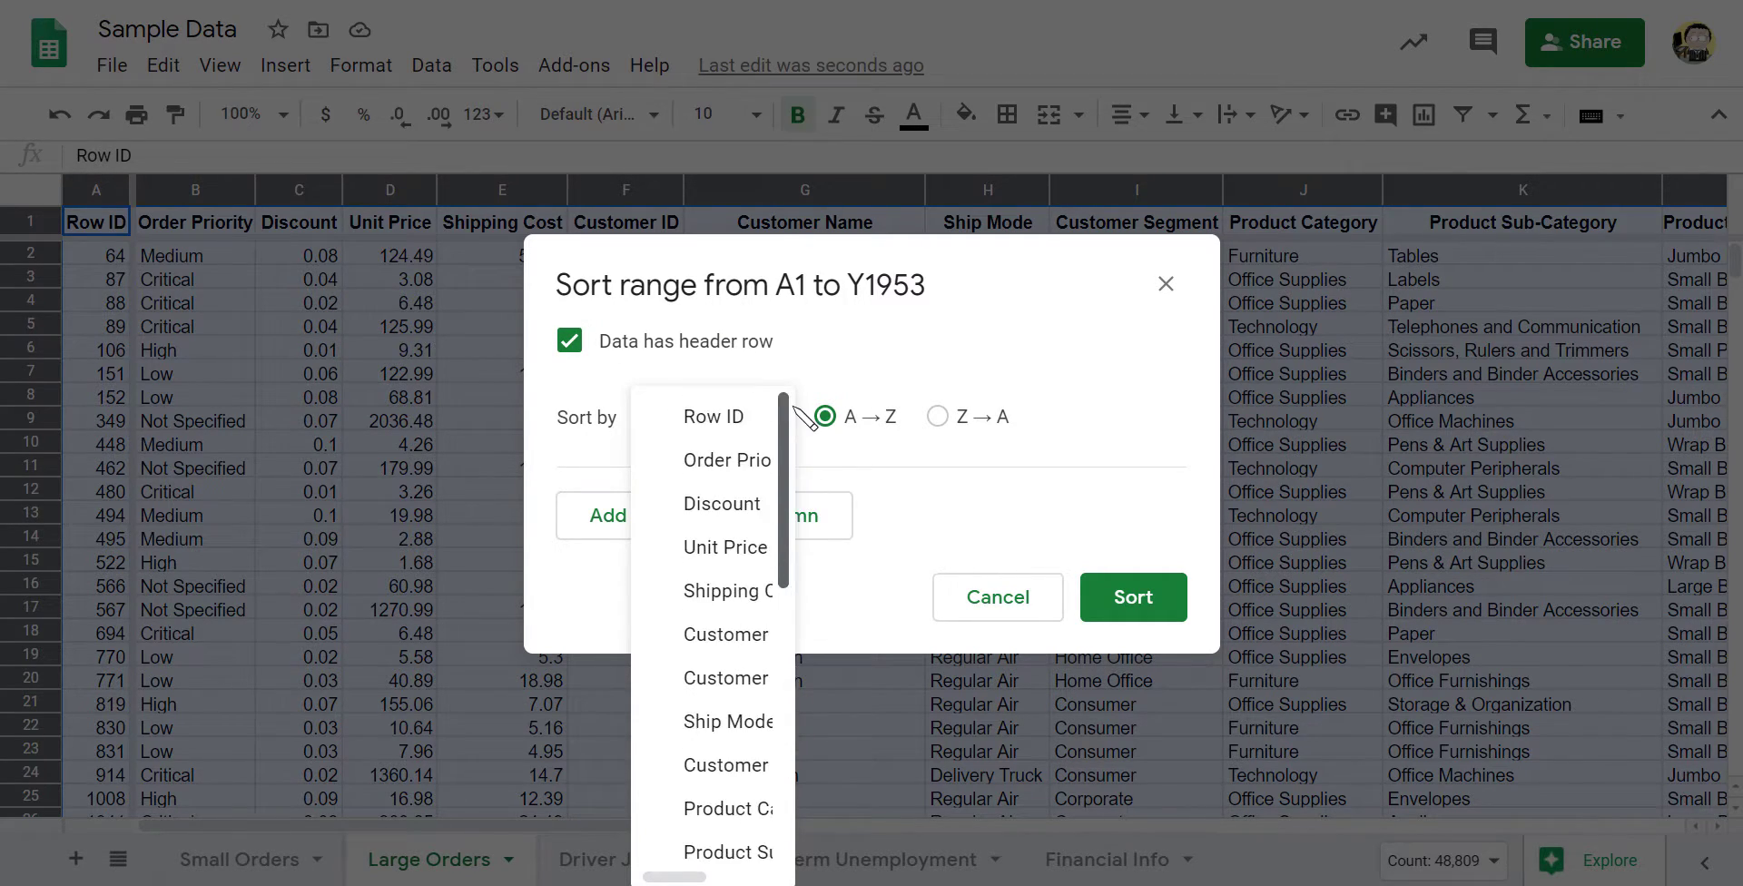
{"action": "left_click", "coordinate": [744, 461]}
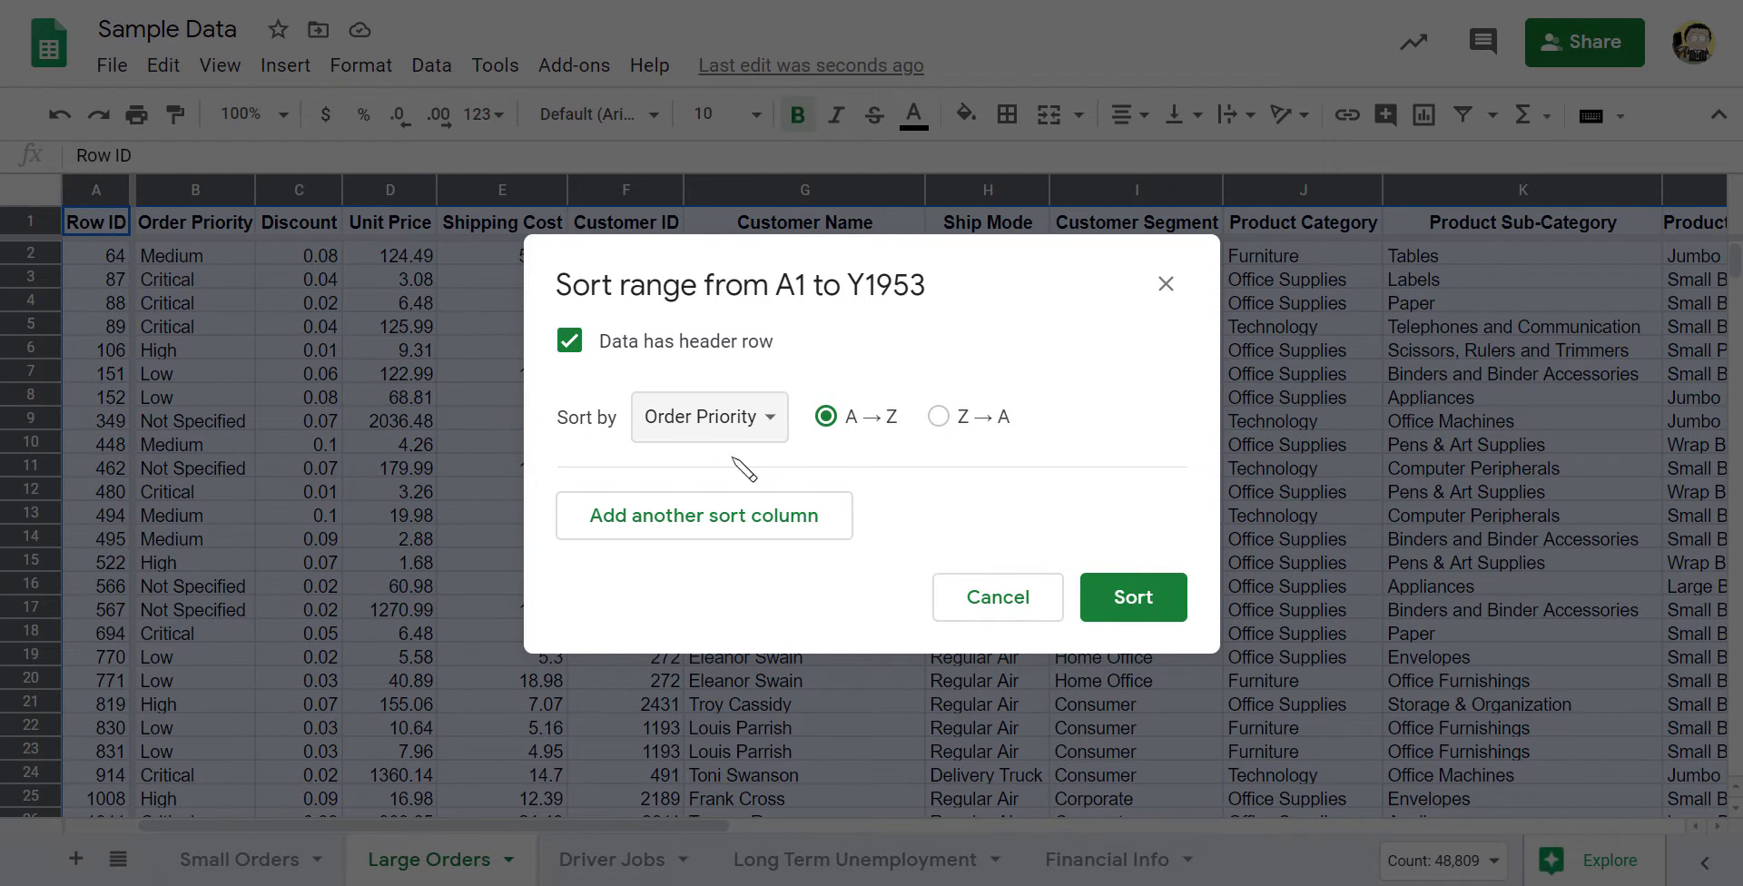
Step: Add a second sort column for the range, Unit Price in Z to A order
{"action": "left_click", "coordinate": [733, 513]}
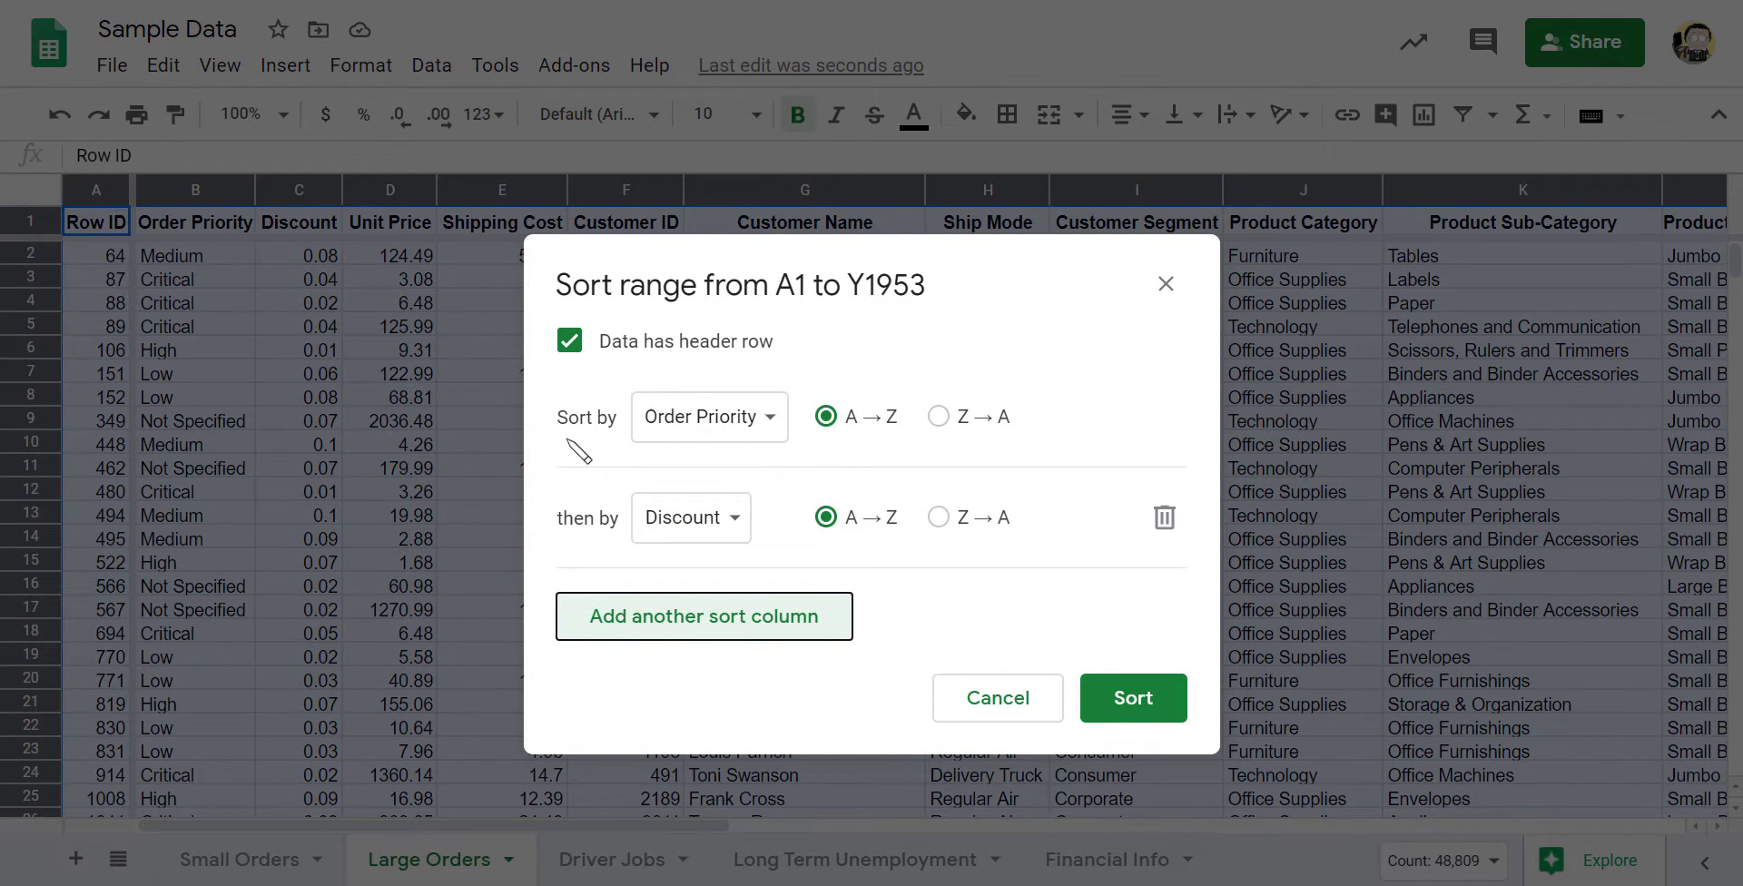
{"action": "left_click", "coordinate": [667, 513]}
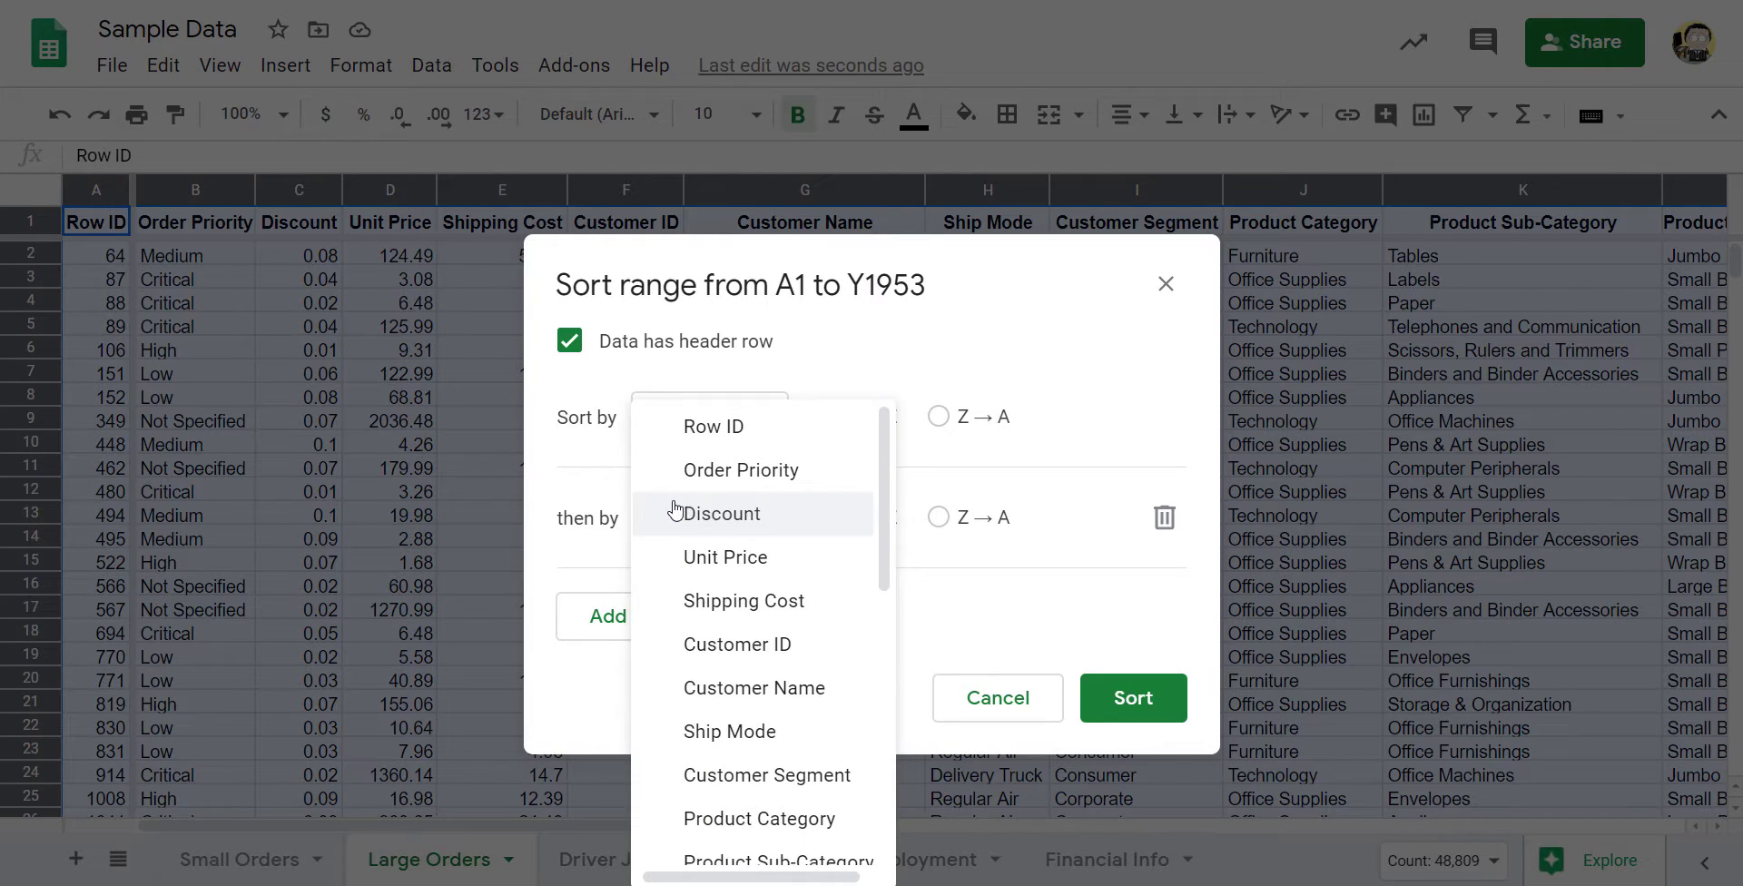
{"action": "left_click", "coordinate": [727, 556]}
{"action": "left_click", "coordinate": [938, 517]}
Step: Add Shipping Cost in A to Z order as the third sort column and run the sort on the range
{"action": "left_click", "coordinate": [792, 619]}
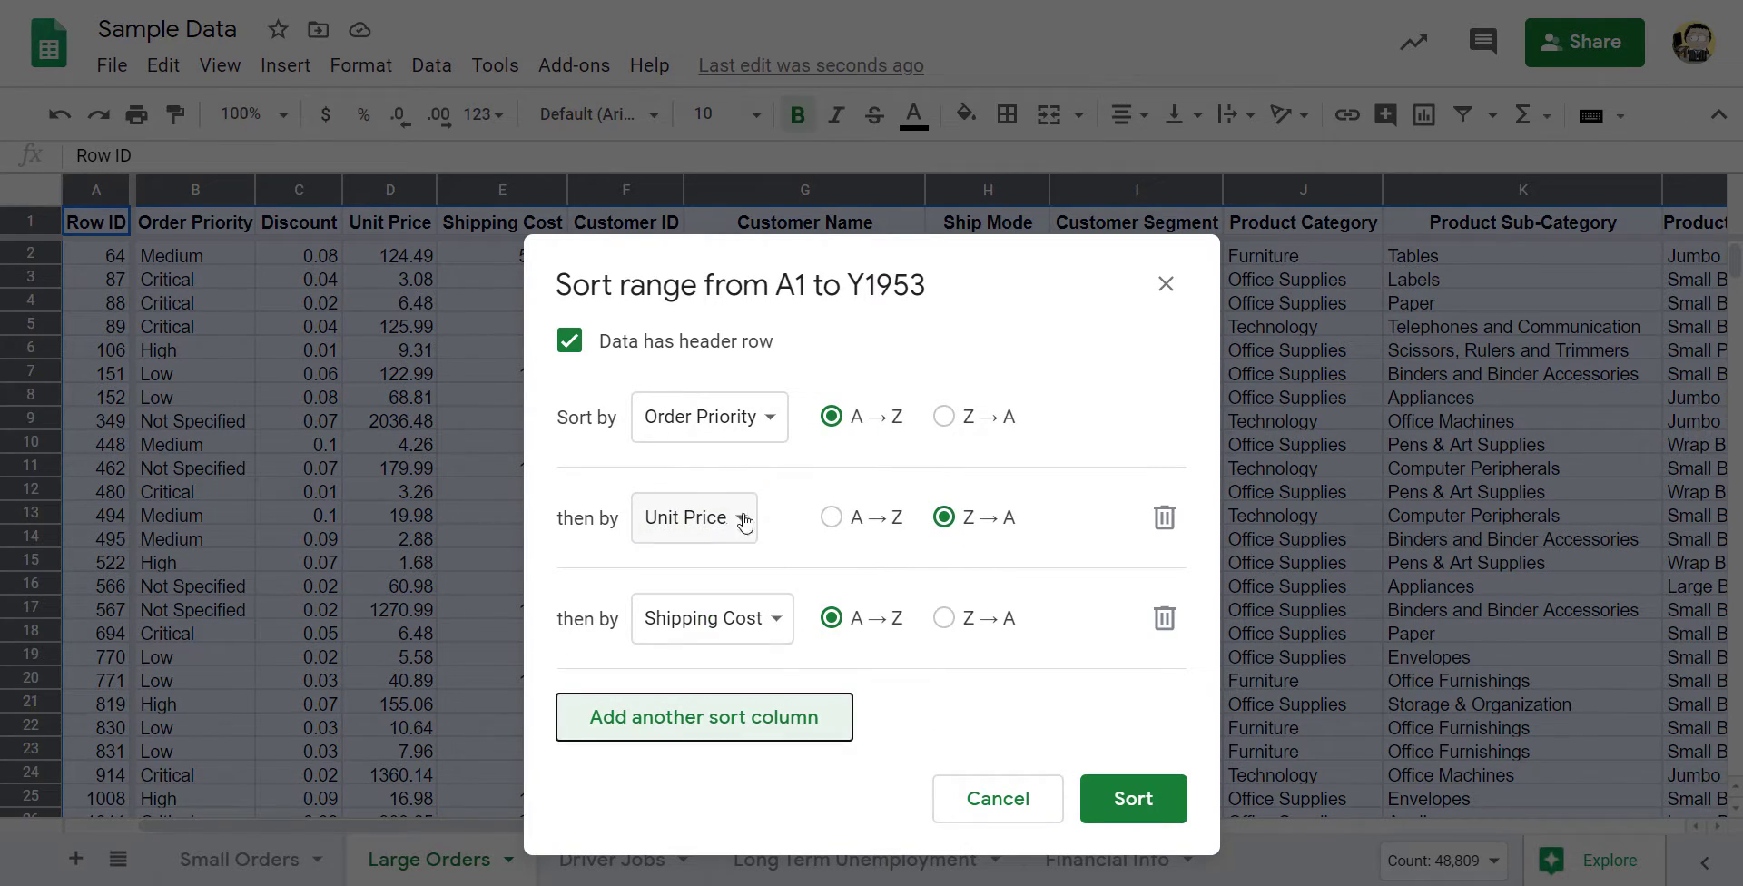
{"action": "left_click", "coordinate": [763, 621]}
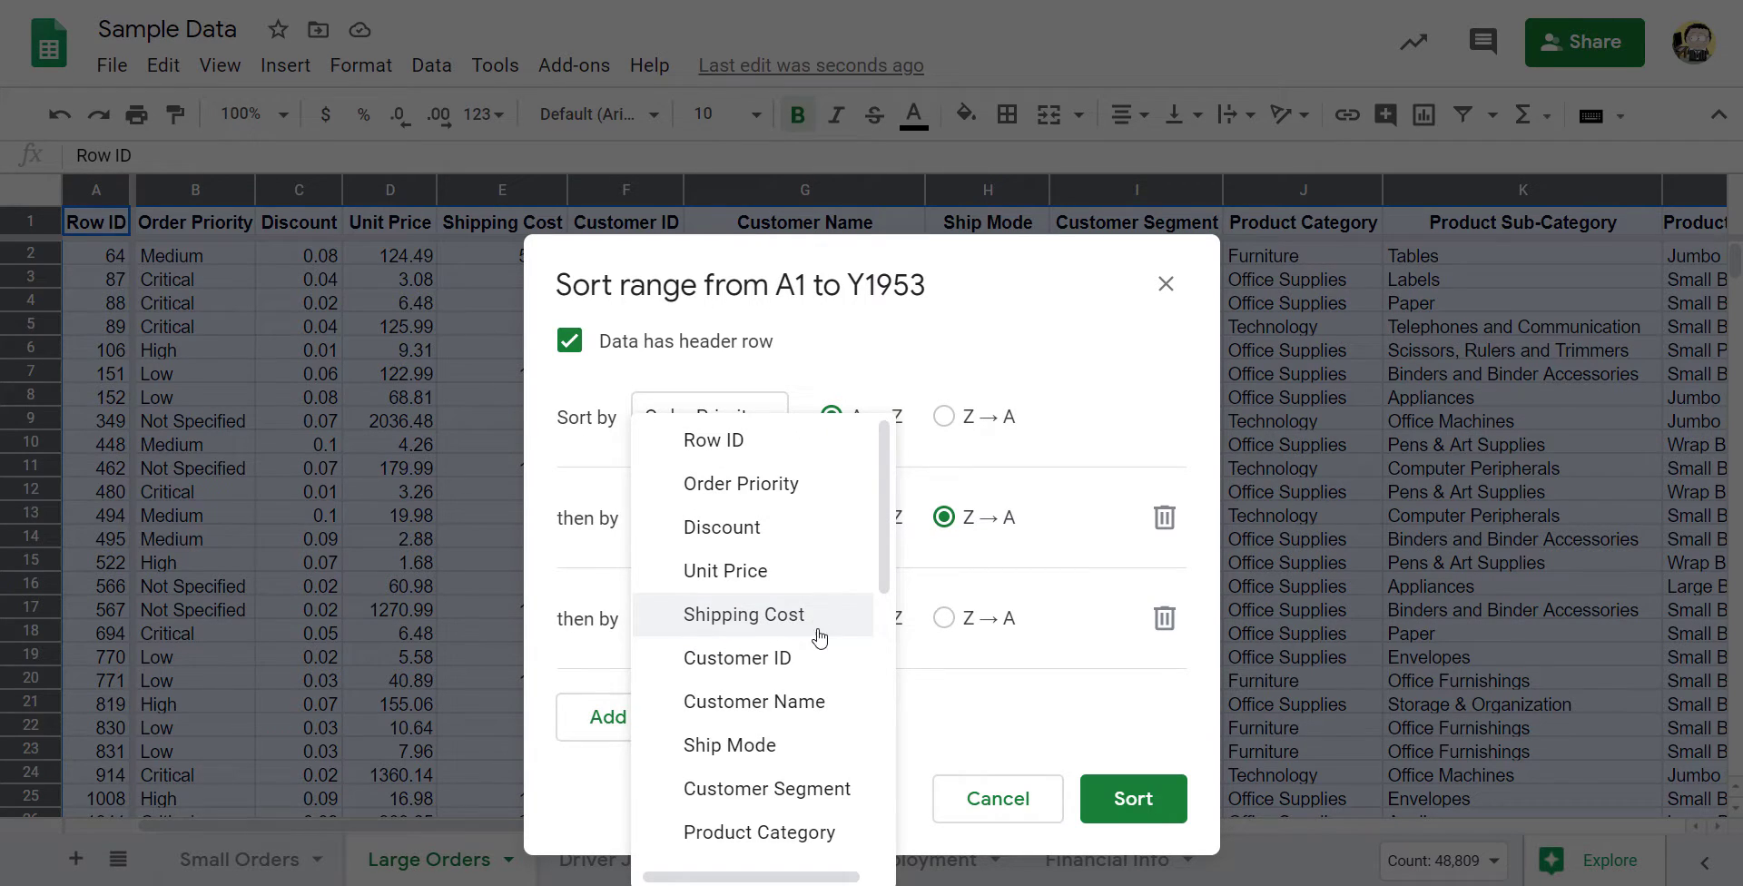
{"action": "scroll", "coordinate": [810, 700], "scroll_direction": "down", "scroll_amount": 3}
{"action": "scroll", "coordinate": [809, 690], "scroll_direction": "up", "scroll_amount": 2}
{"action": "scroll", "coordinate": [812, 689], "scroll_direction": "down", "scroll_amount": 7}
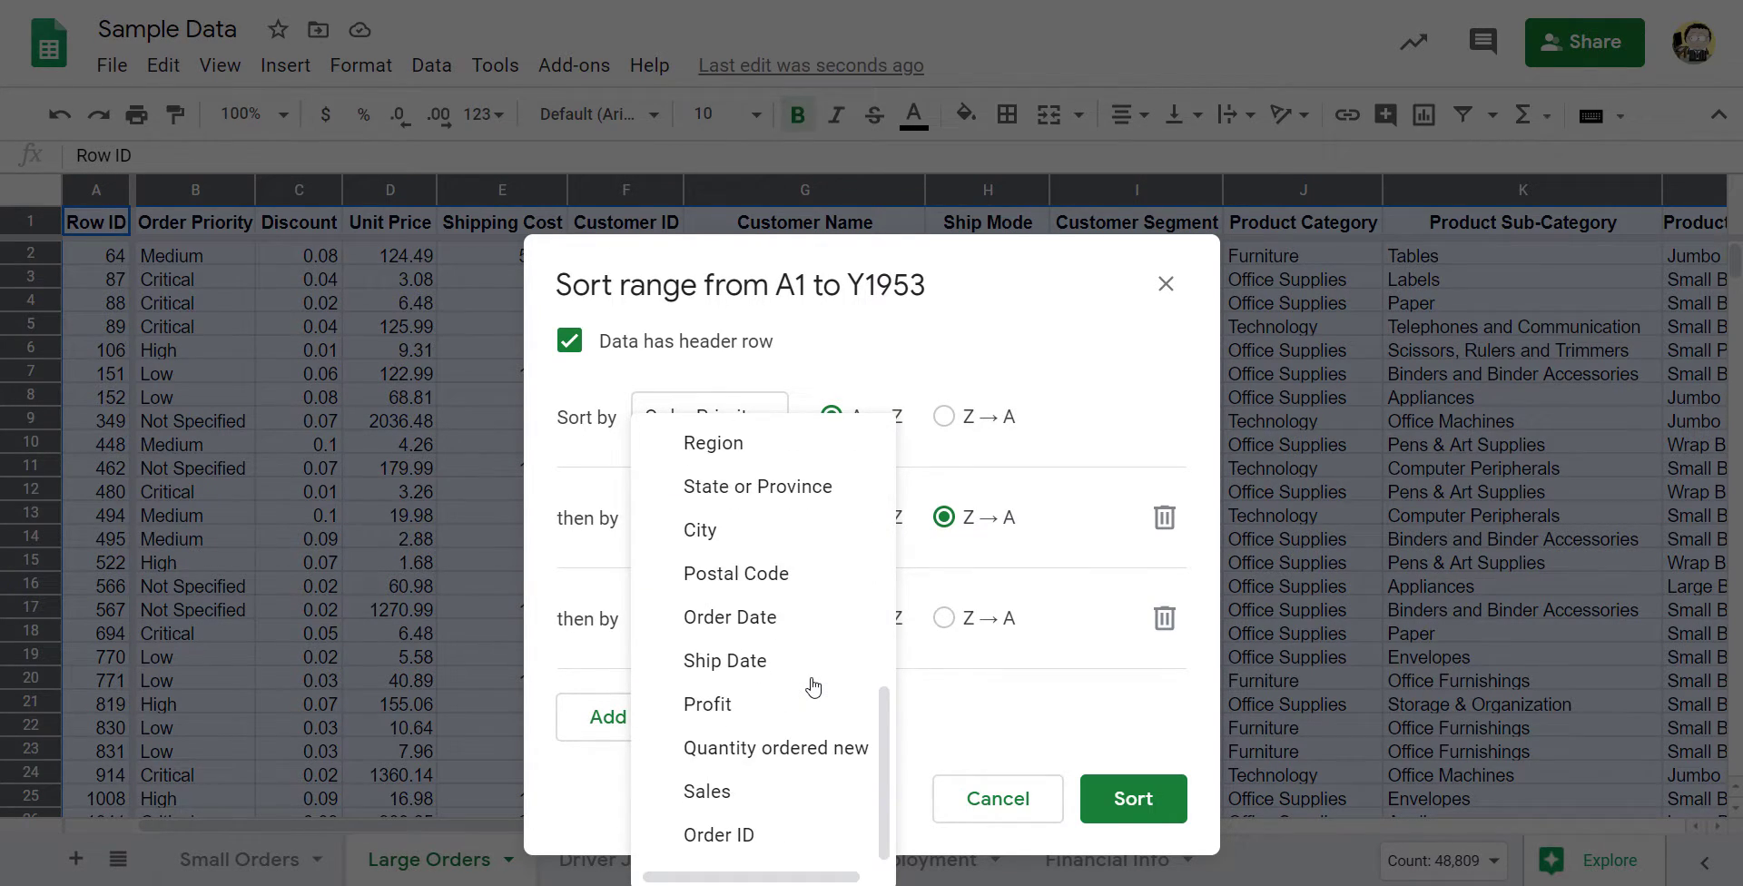
{"action": "scroll", "coordinate": [811, 687], "scroll_direction": "up", "scroll_amount": 8}
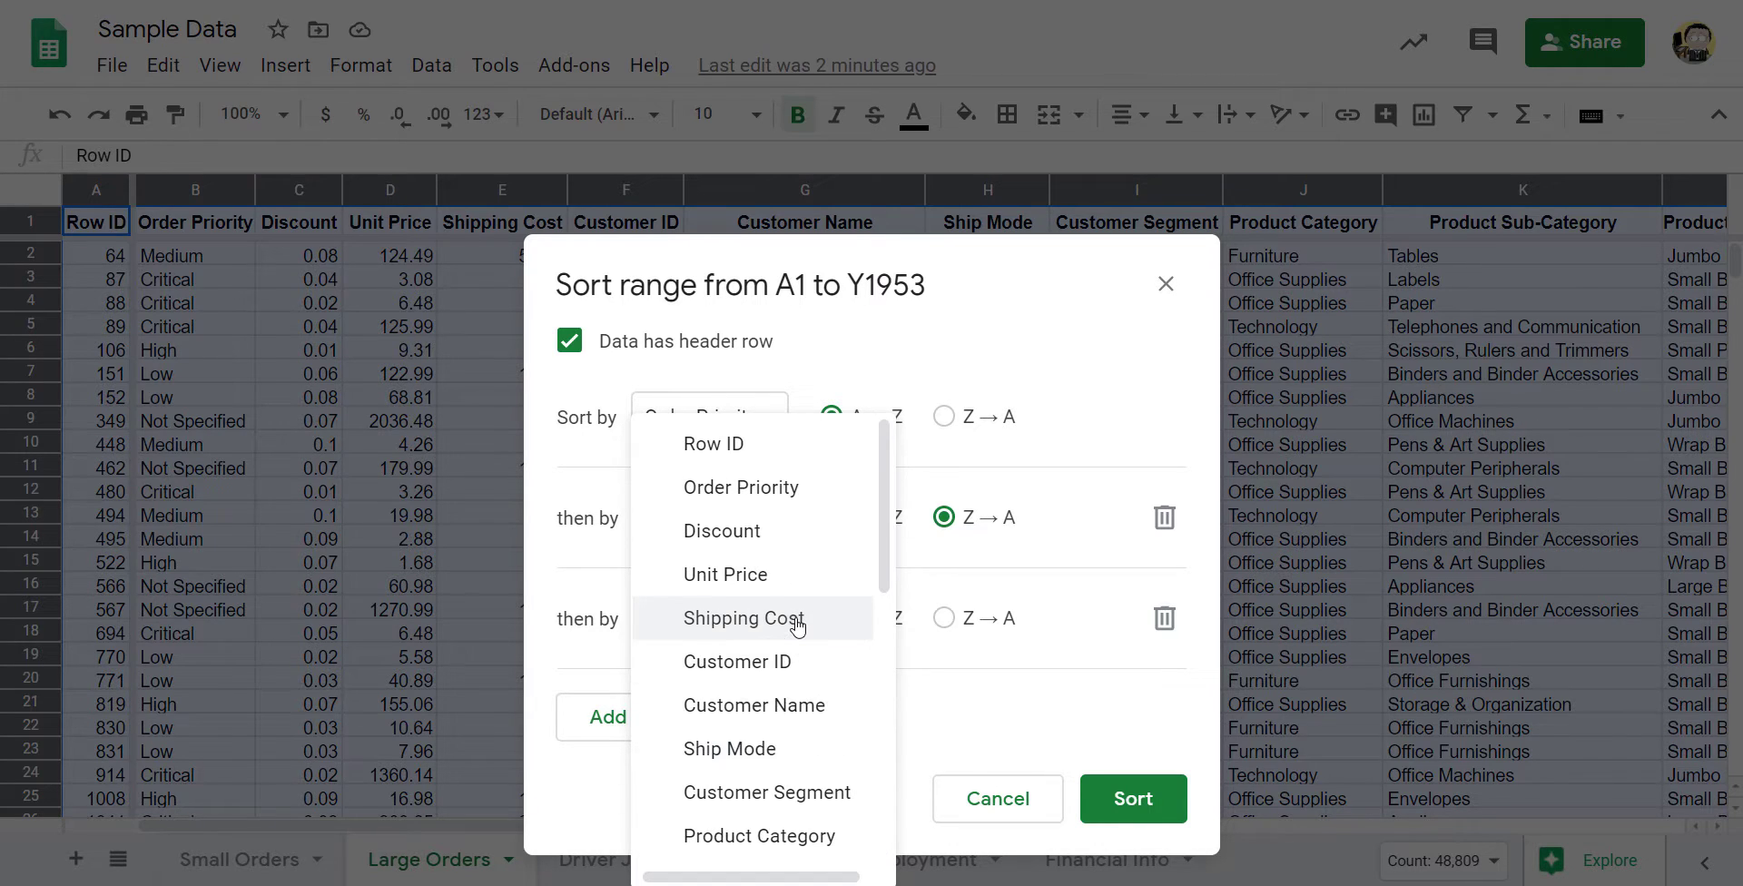
{"action": "left_click", "coordinate": [798, 621]}
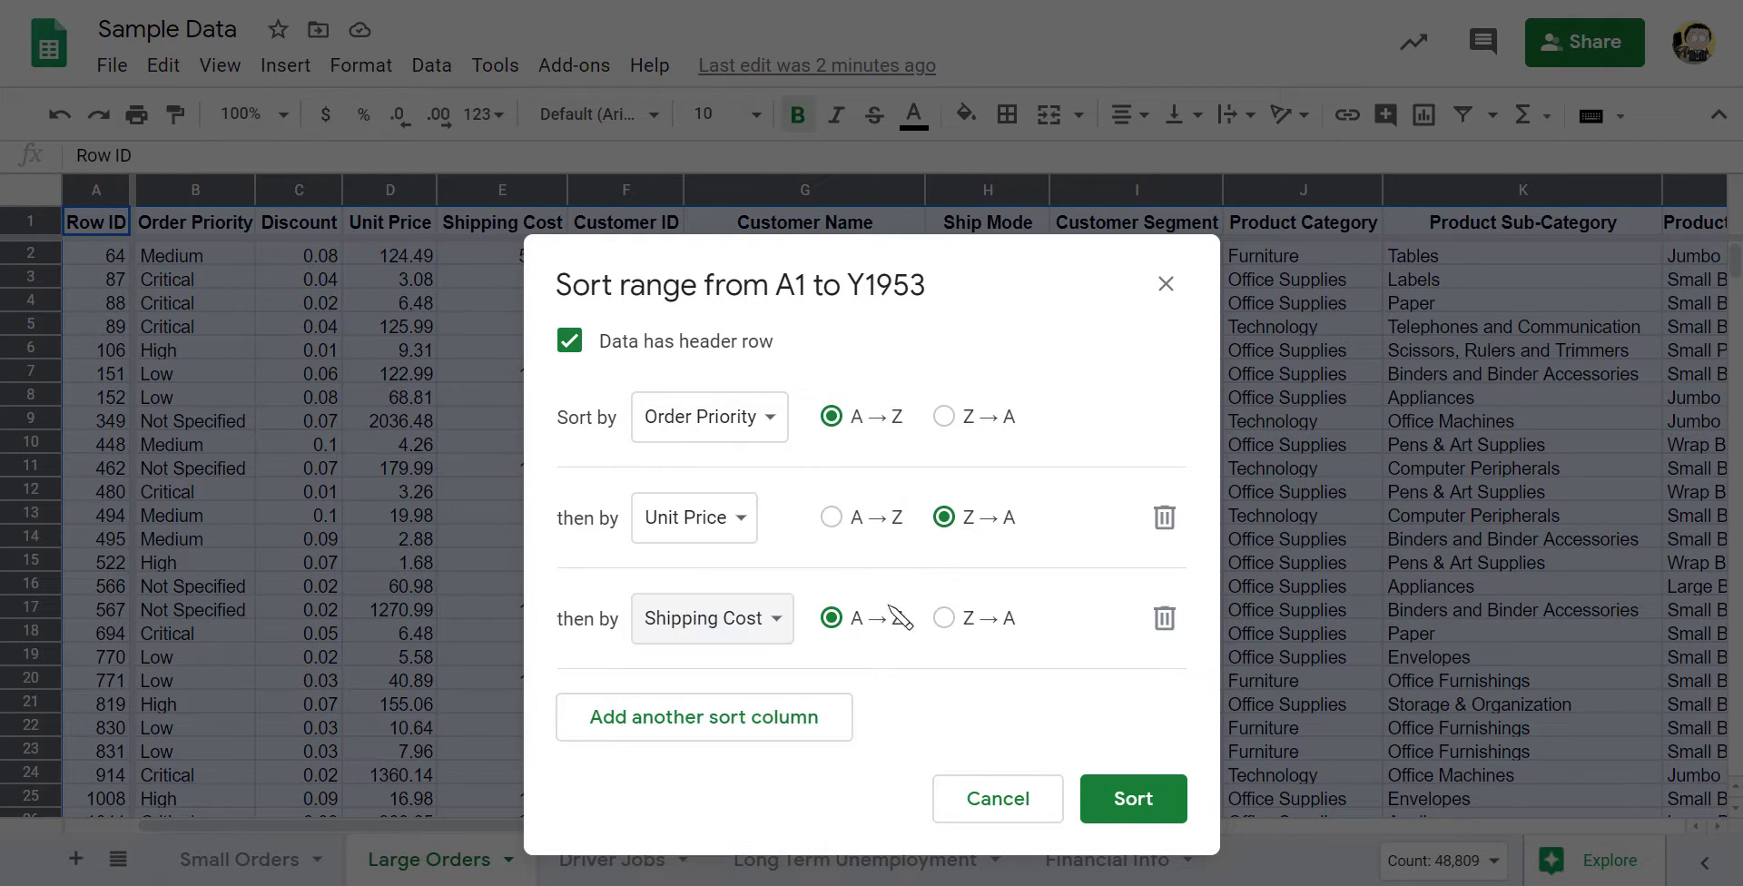
{"action": "left_click", "coordinate": [1134, 799]}
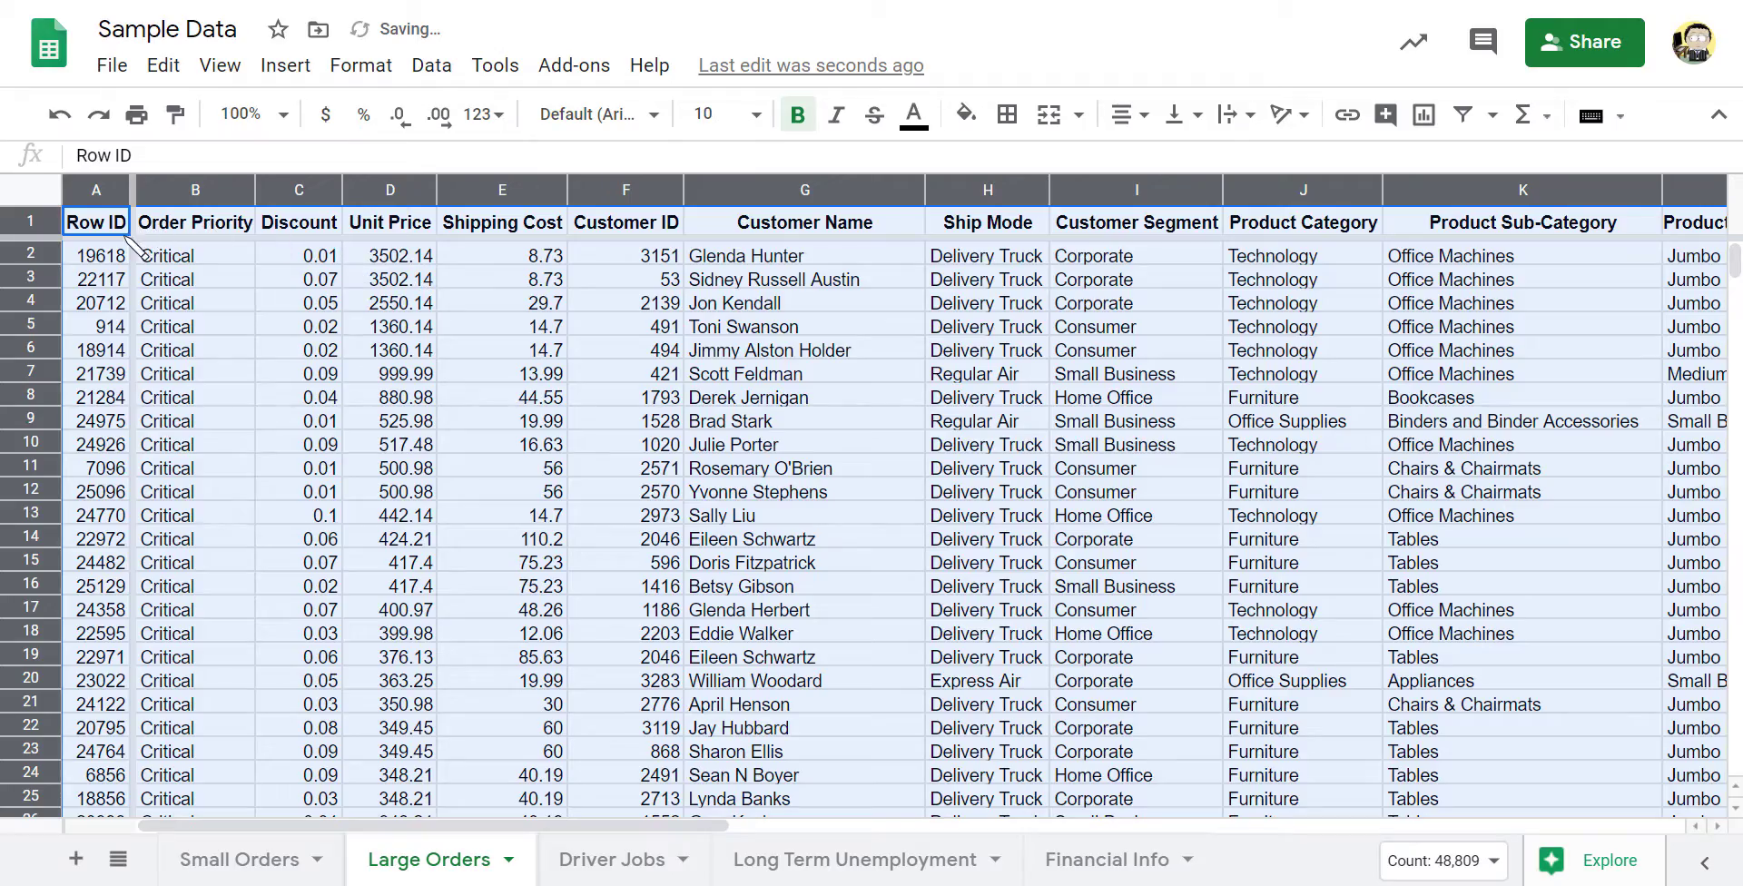
Step: Examine how the Order Priority column is grouped down to the High rows, and return to the first data rows
{"action": "left_click", "coordinate": [228, 279]}
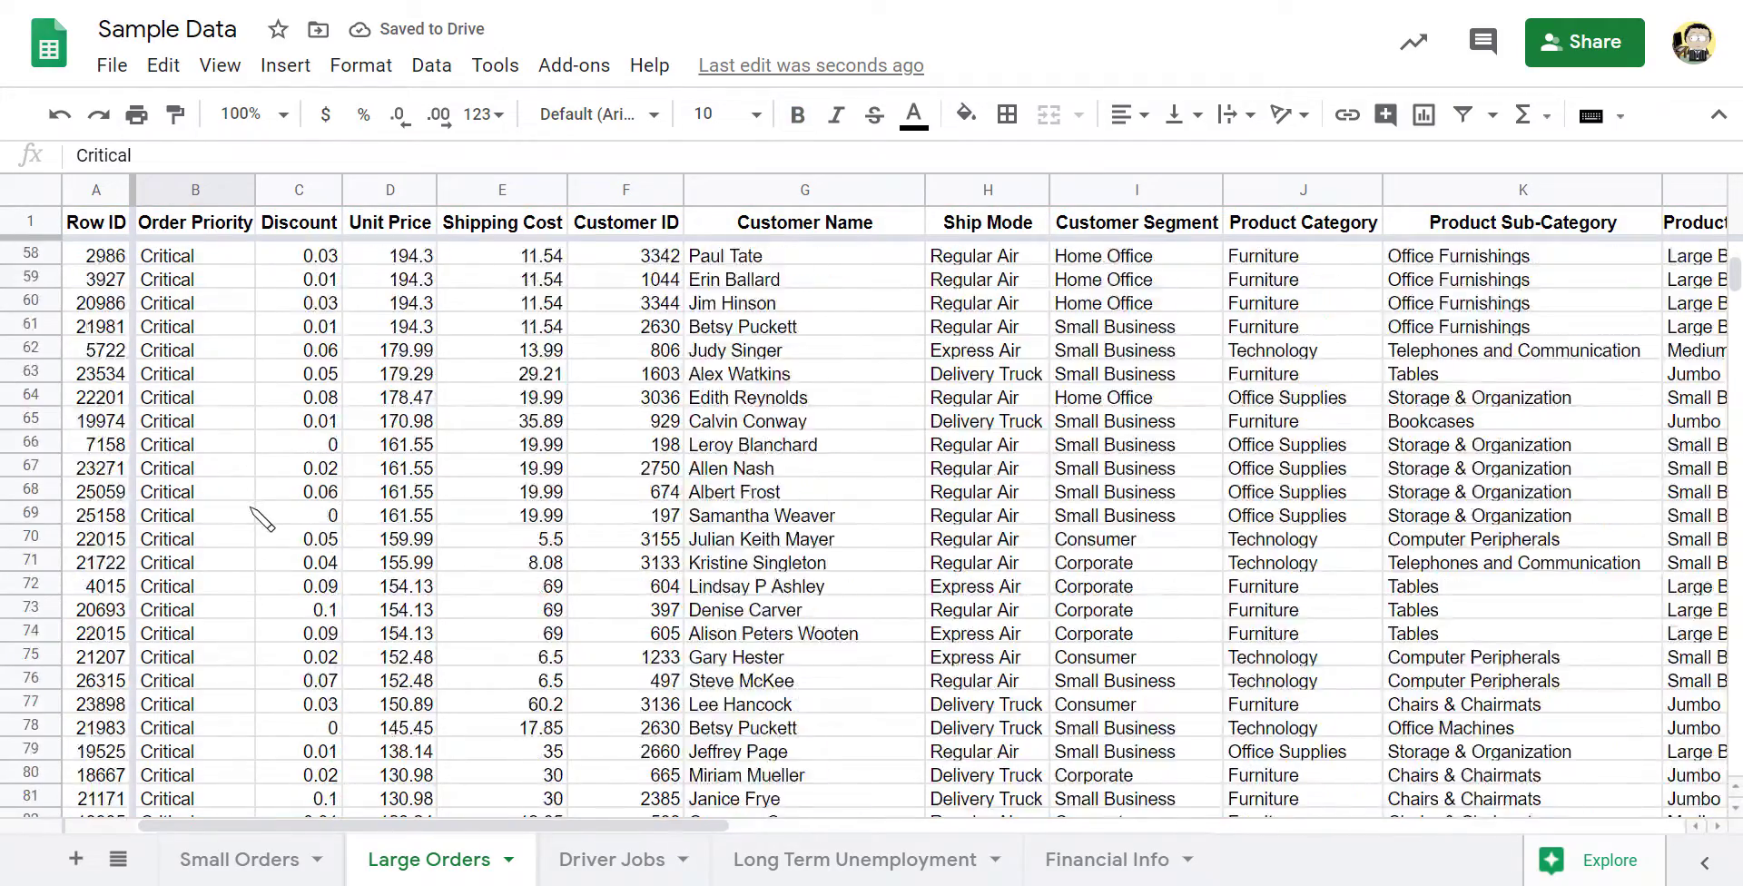
{"action": "scroll", "coordinate": [261, 518], "scroll_direction": "down", "scroll_amount": 20}
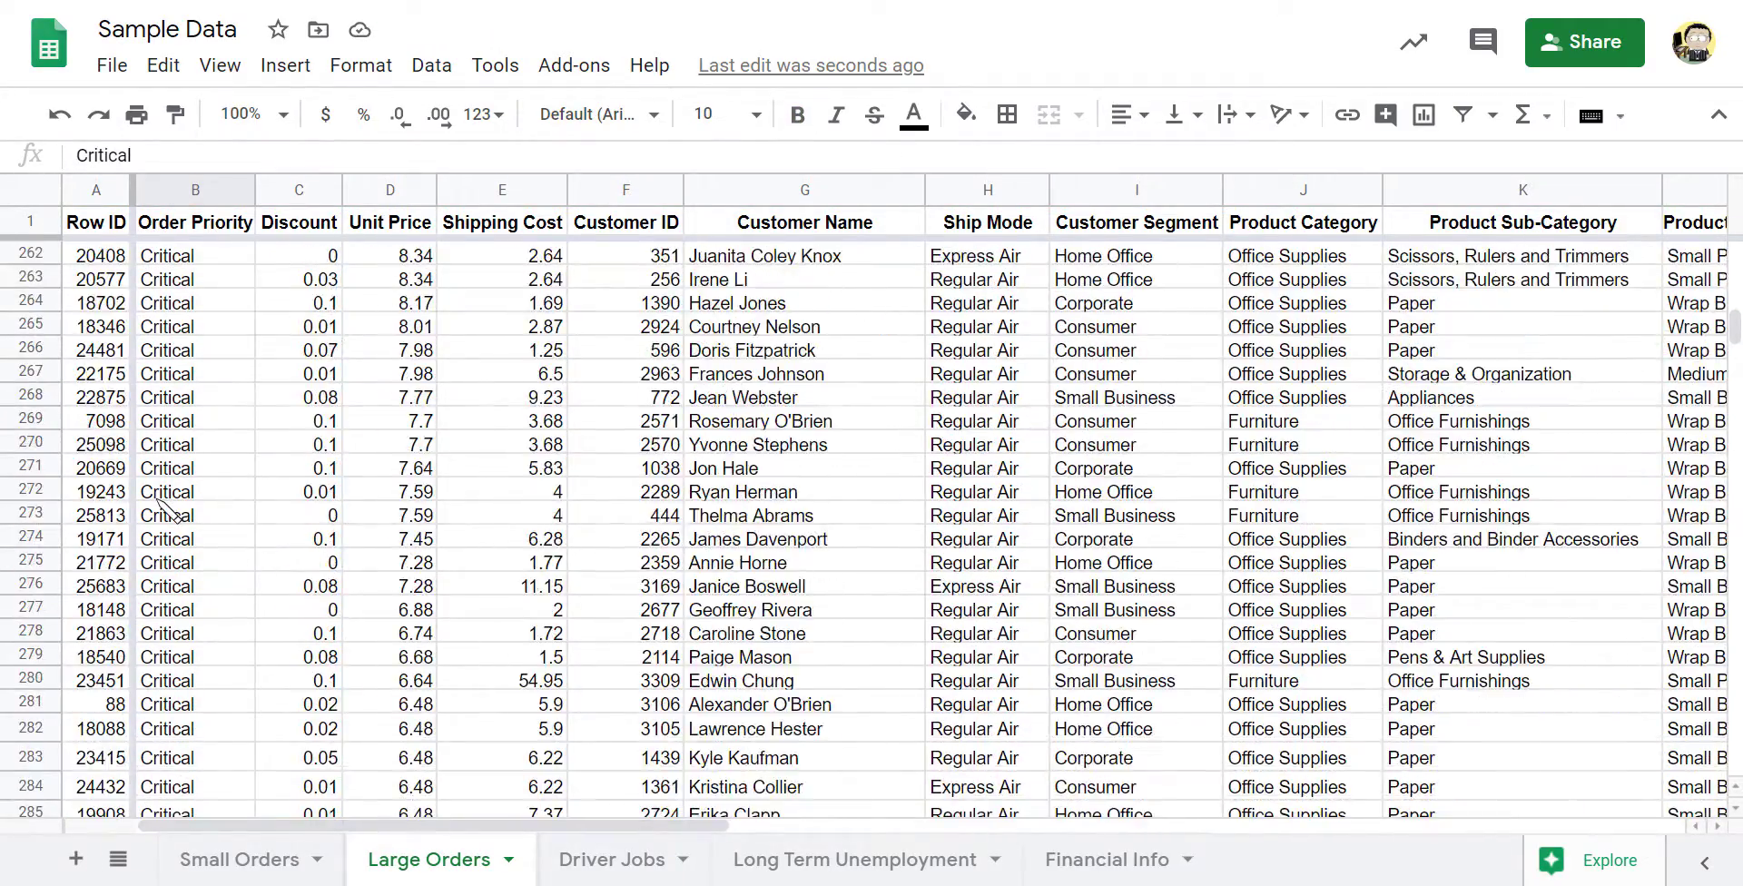
{"action": "scroll", "coordinate": [164, 507], "scroll_direction": "down", "scroll_amount": 20}
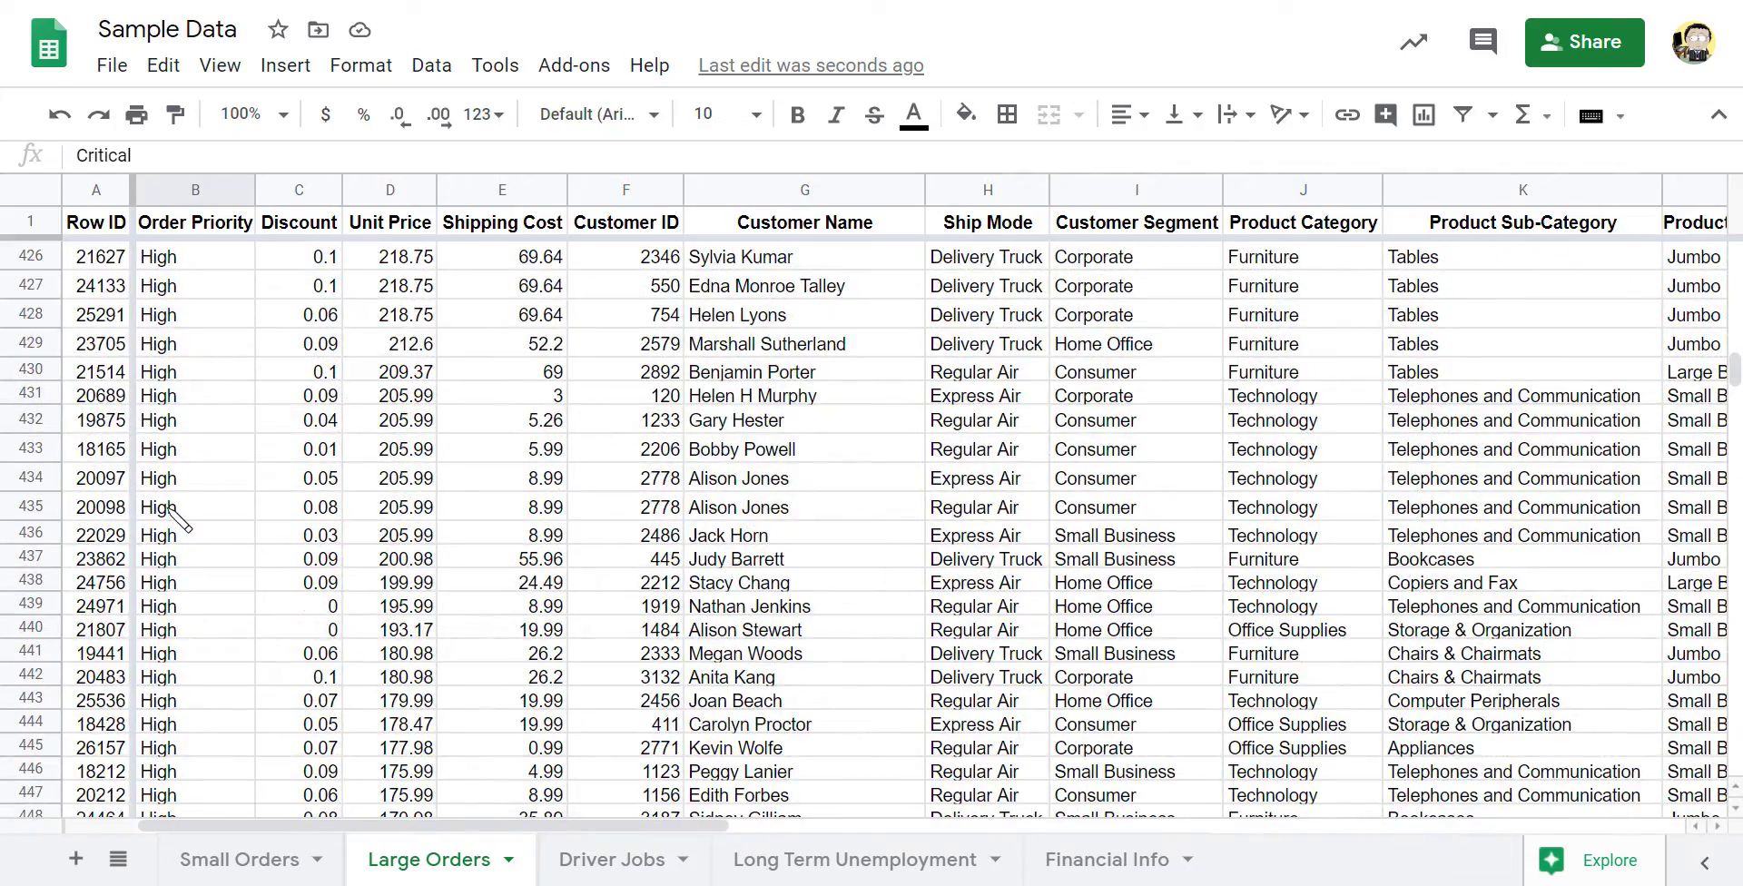
{"action": "scroll", "coordinate": [170, 508], "scroll_direction": "up", "scroll_amount": 20}
{"action": "scroll", "coordinate": [341, 347], "scroll_direction": "up", "scroll_amount": 20}
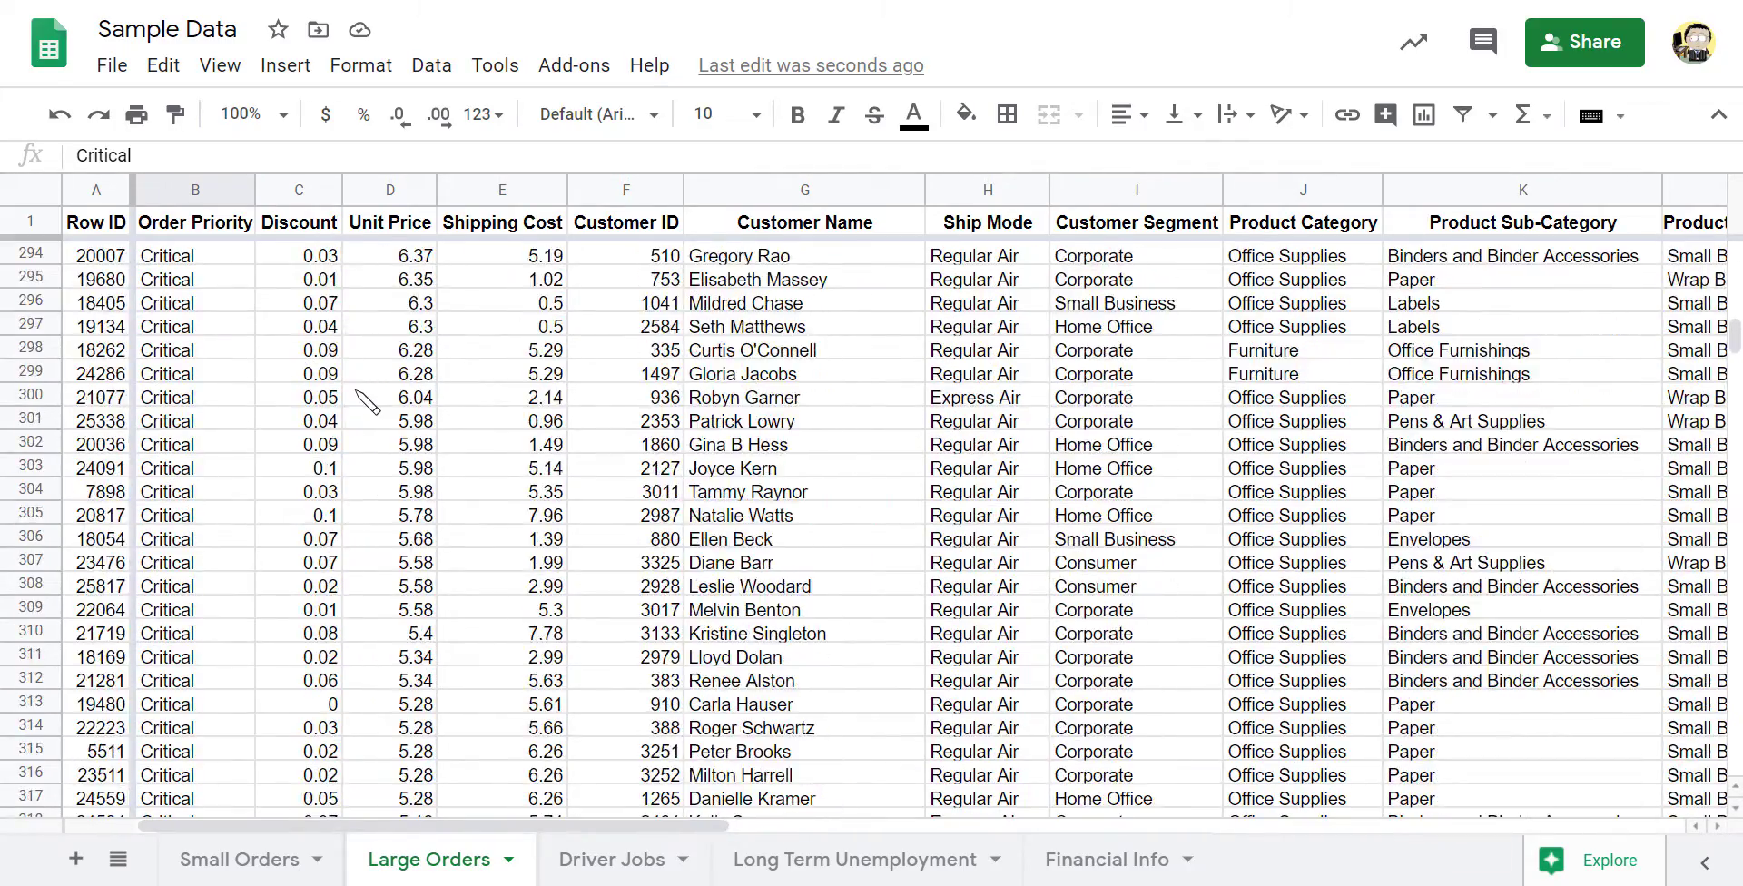
{"action": "scroll", "coordinate": [356, 431], "scroll_direction": "up", "scroll_amount": 20}
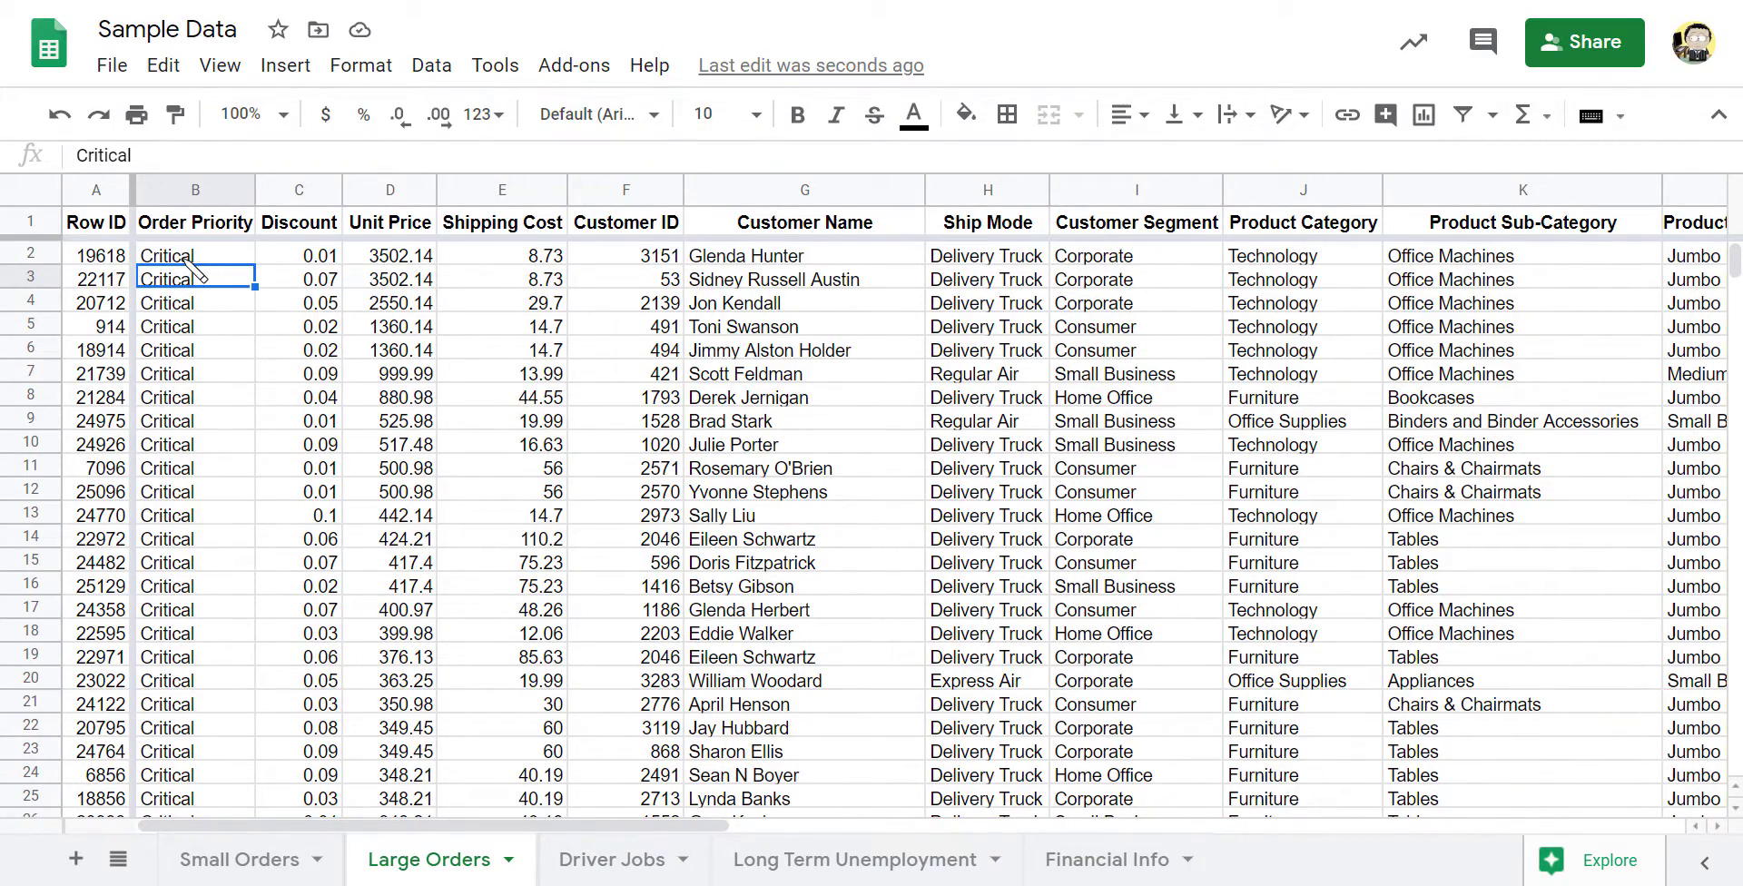
Step: Examine the order of the Unit Price values from cell D2 down through the Critical rows into the High rows, and return upward
{"action": "left_click_drag", "start_coordinate": [400, 253], "coordinate": [390, 656]}
{"action": "left_click", "coordinate": [382, 257]}
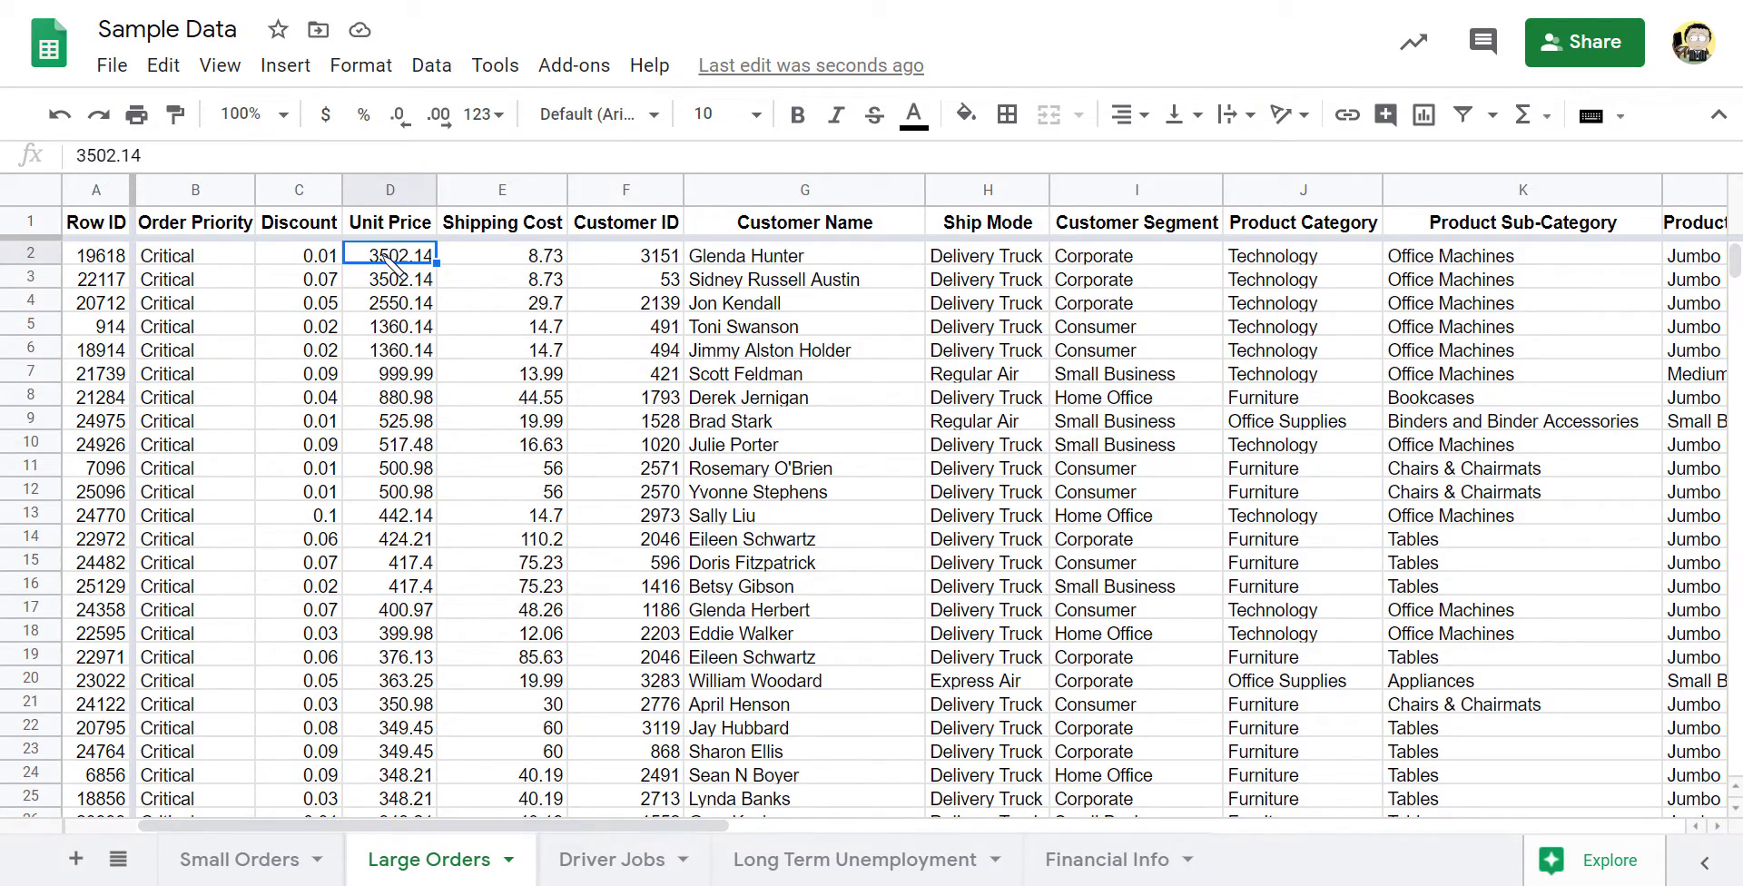
{"action": "scroll", "coordinate": [382, 257], "scroll_direction": "down", "scroll_amount": 20}
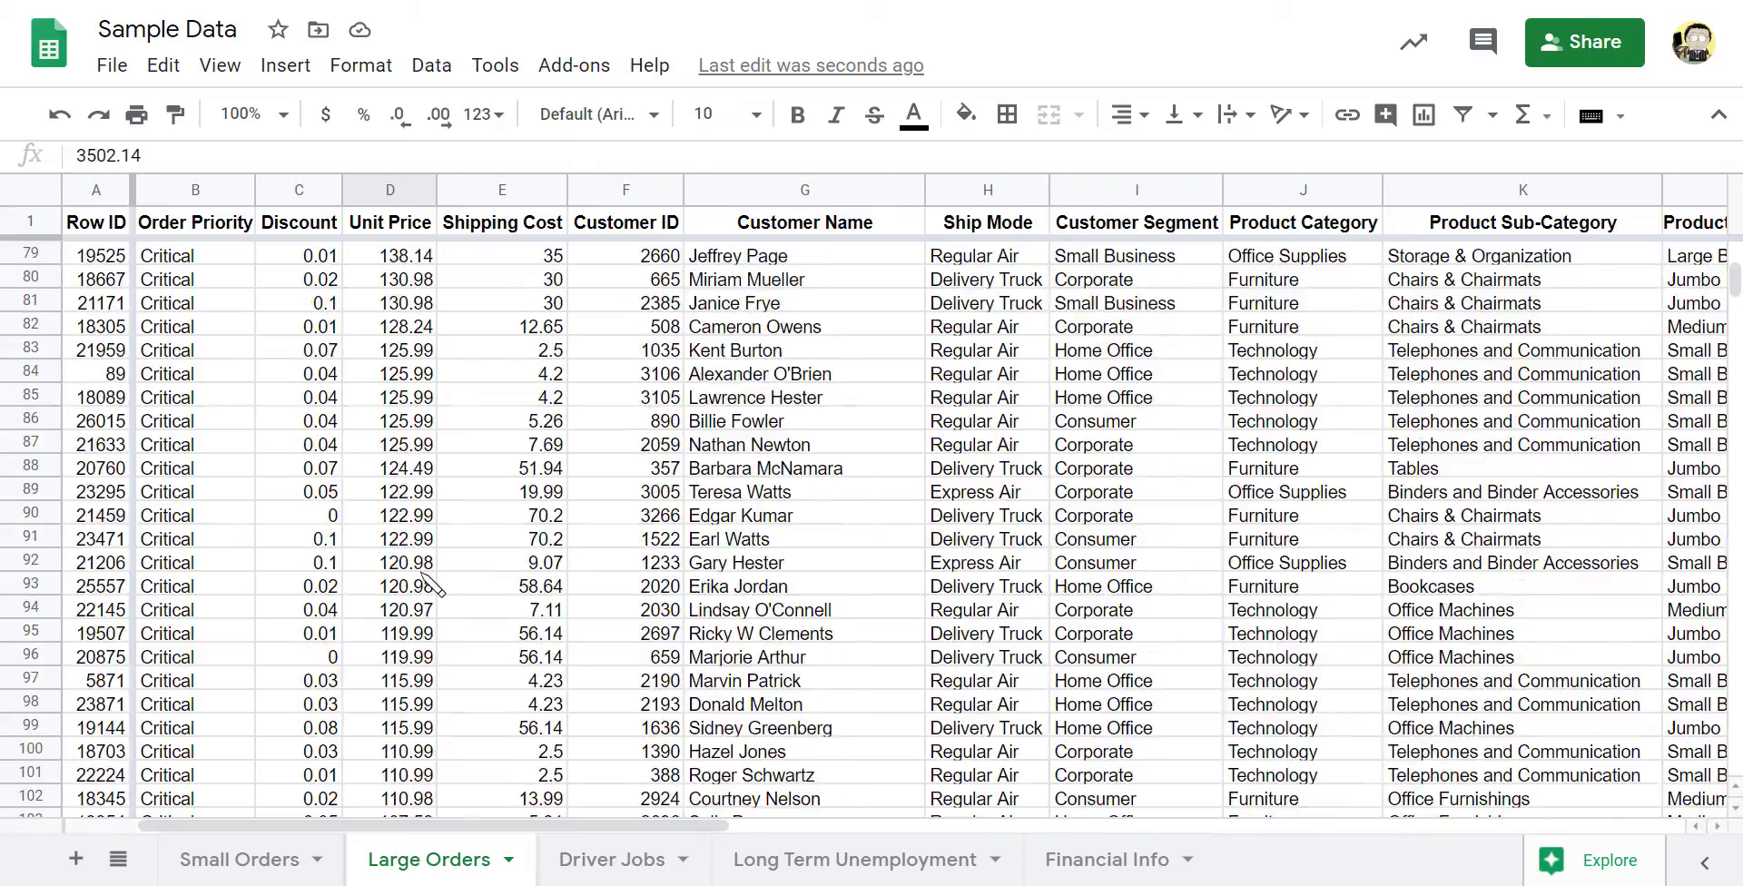
{"action": "scroll", "coordinate": [428, 570], "scroll_direction": "down", "scroll_amount": 20}
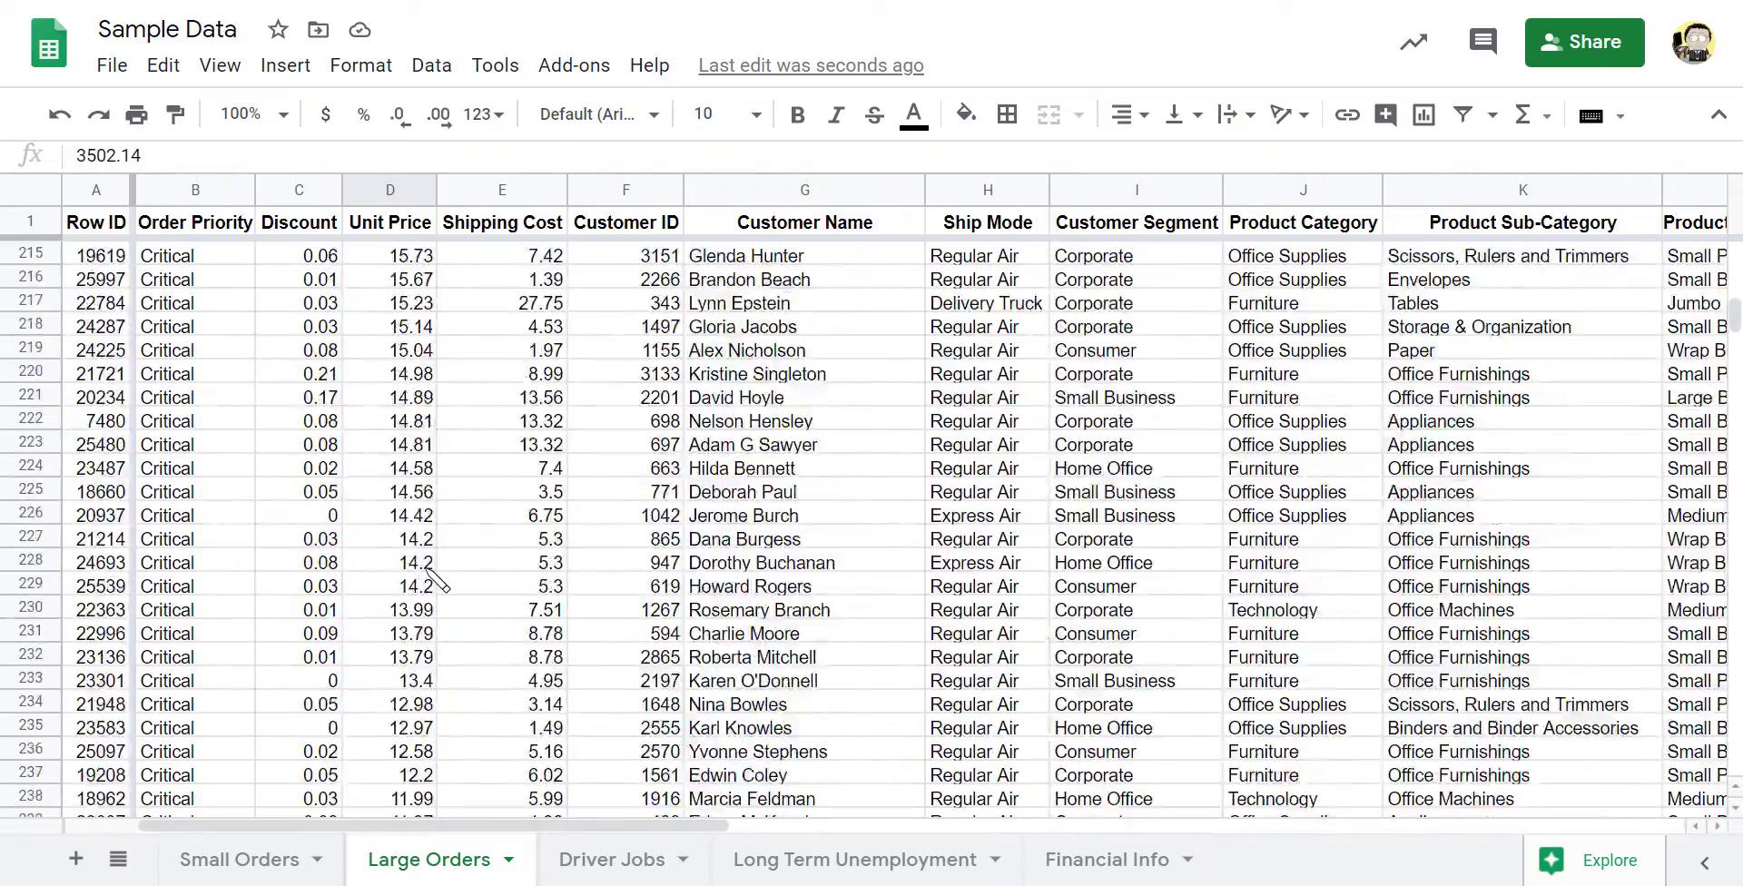
{"action": "scroll", "coordinate": [428, 570], "scroll_direction": "down", "scroll_amount": 20}
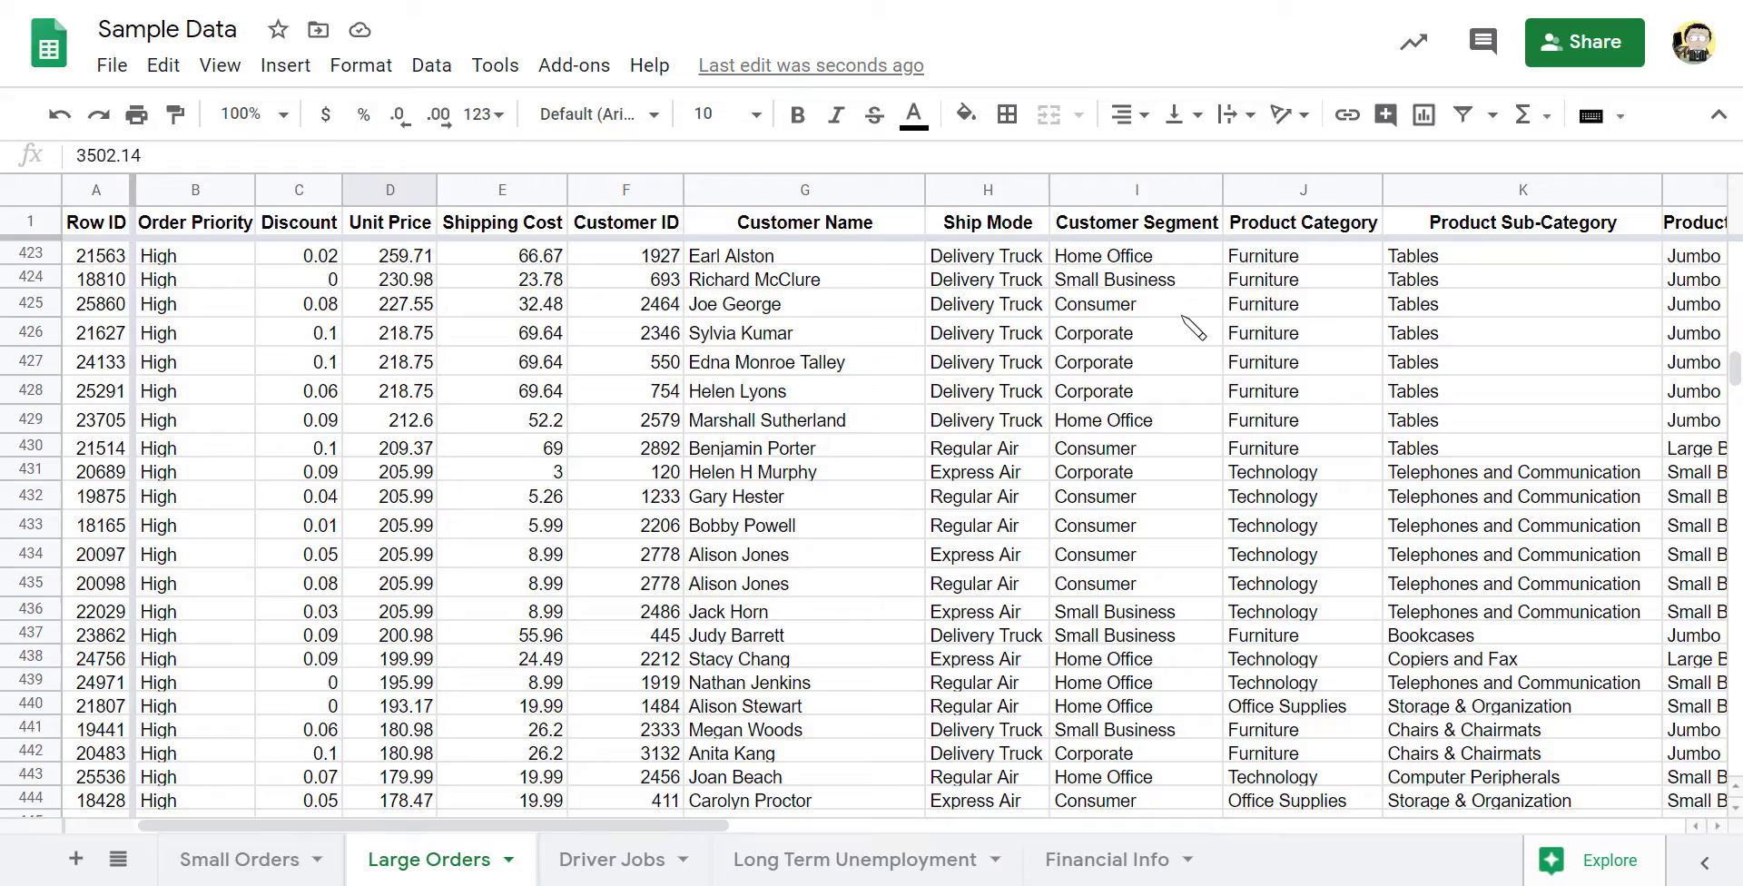
{"action": "scroll", "coordinate": [445, 418], "scroll_direction": "up", "scroll_amount": 20}
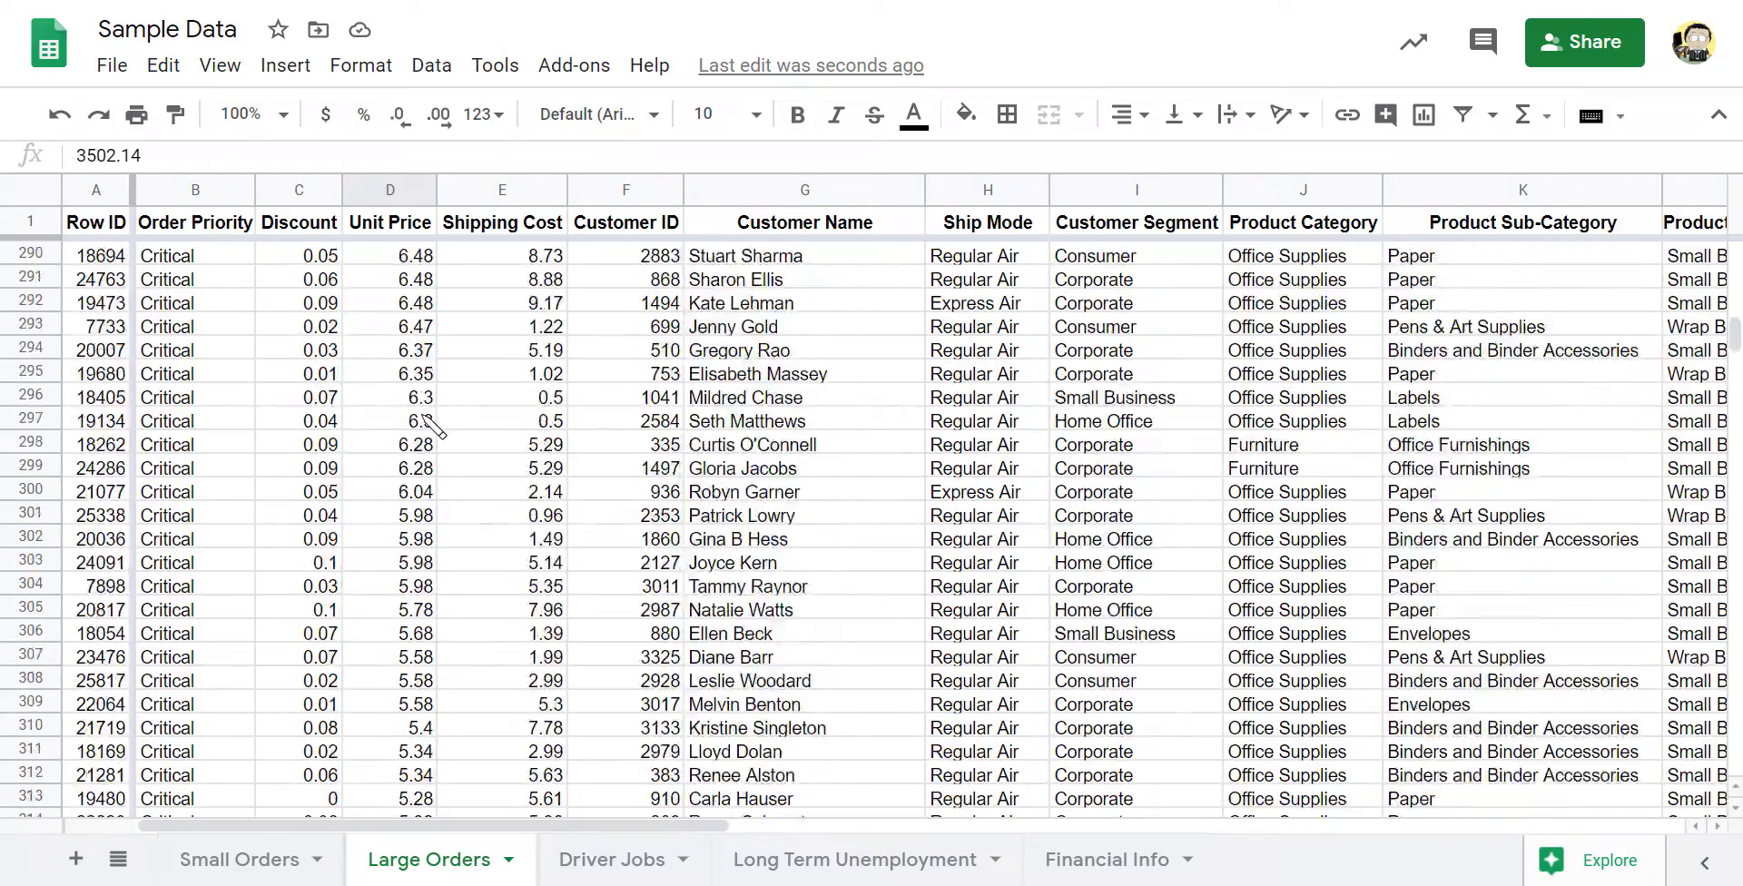
{"action": "scroll", "coordinate": [449, 435], "scroll_direction": "up", "scroll_amount": 20}
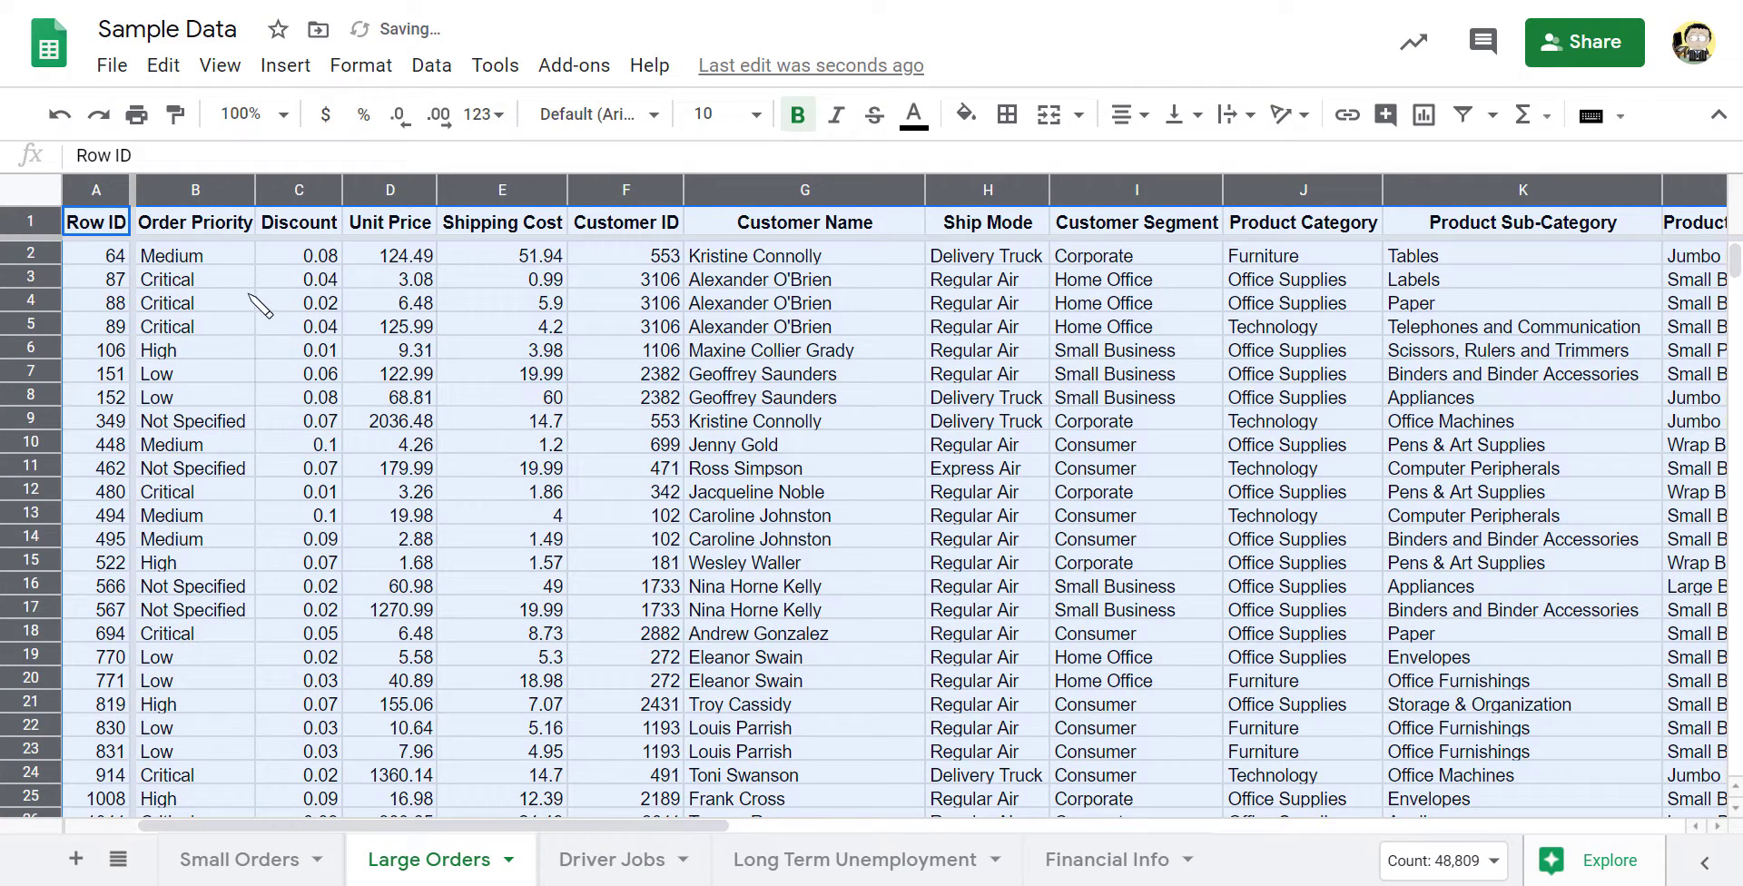
Step: Try sorting only the range G6 to K20 by column G in A to Z order, without a header row
{"action": "left_click", "coordinate": [249, 297]}
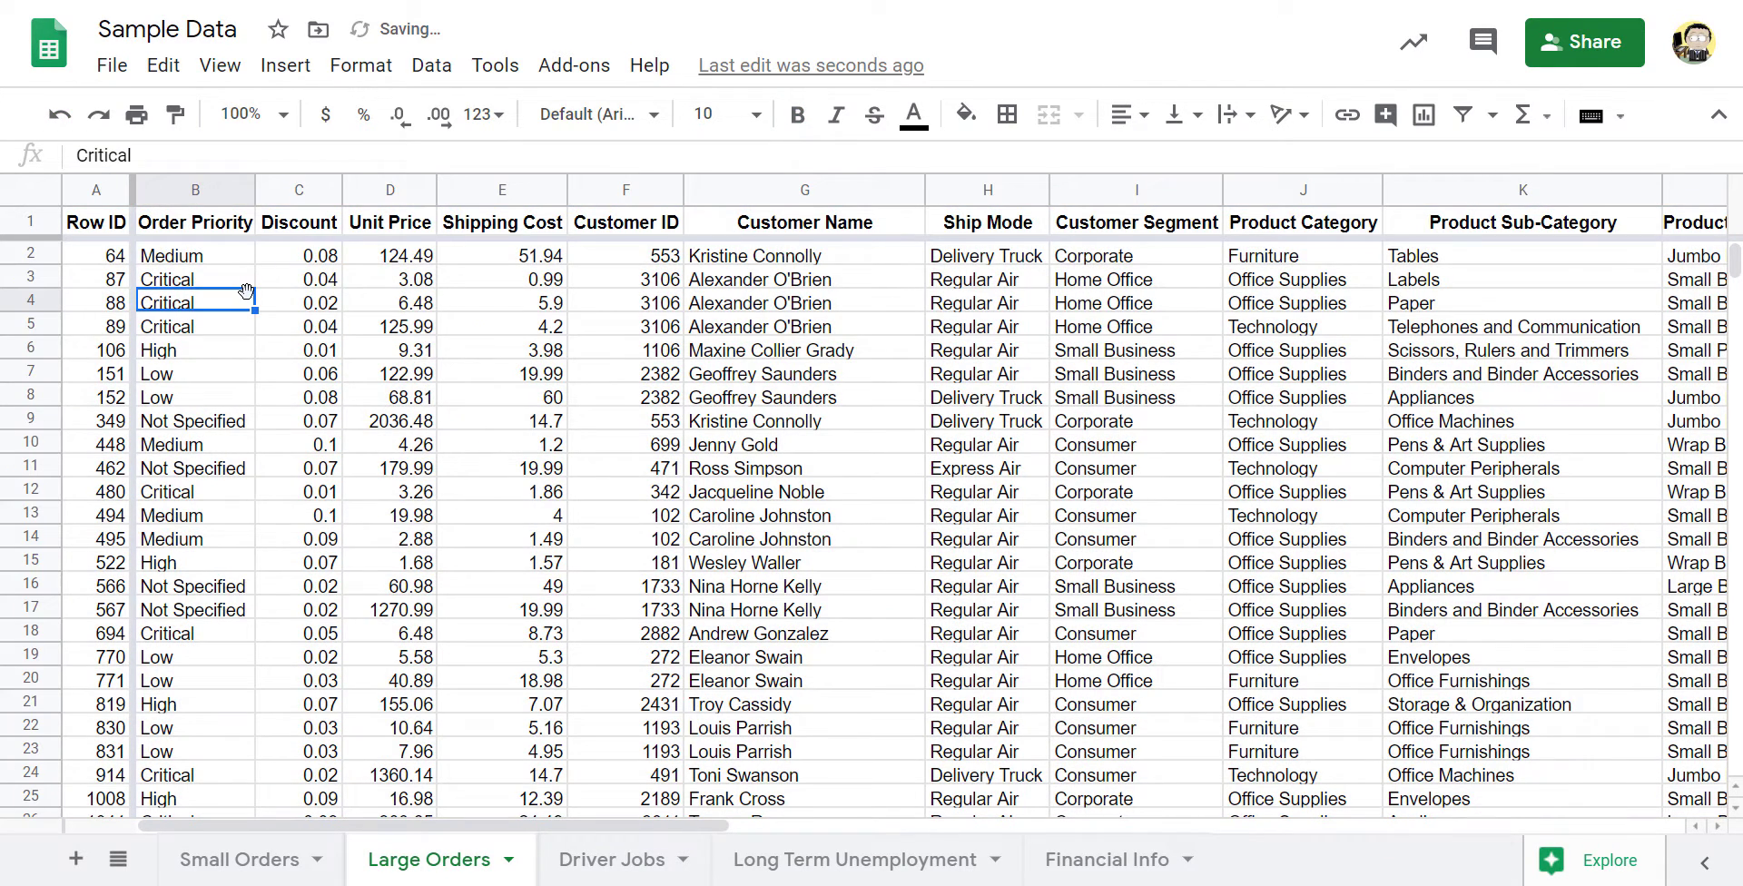
{"action": "left_click_drag", "start_coordinate": [726, 361], "coordinate": [1416, 681]}
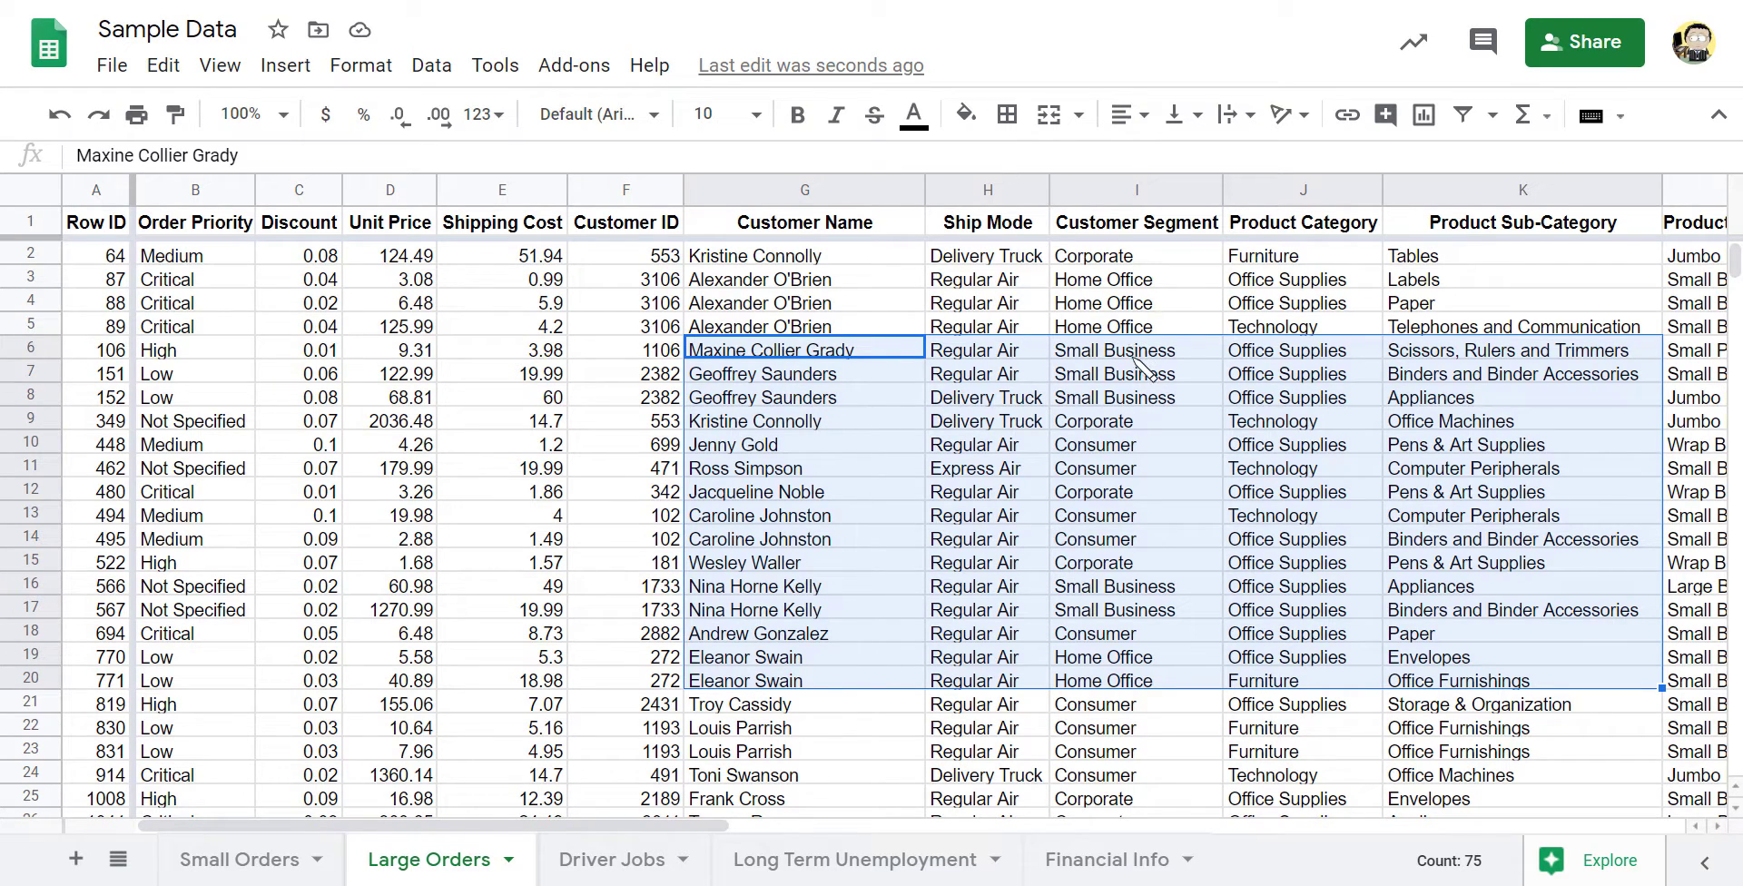
{"action": "left_click", "coordinate": [431, 64]}
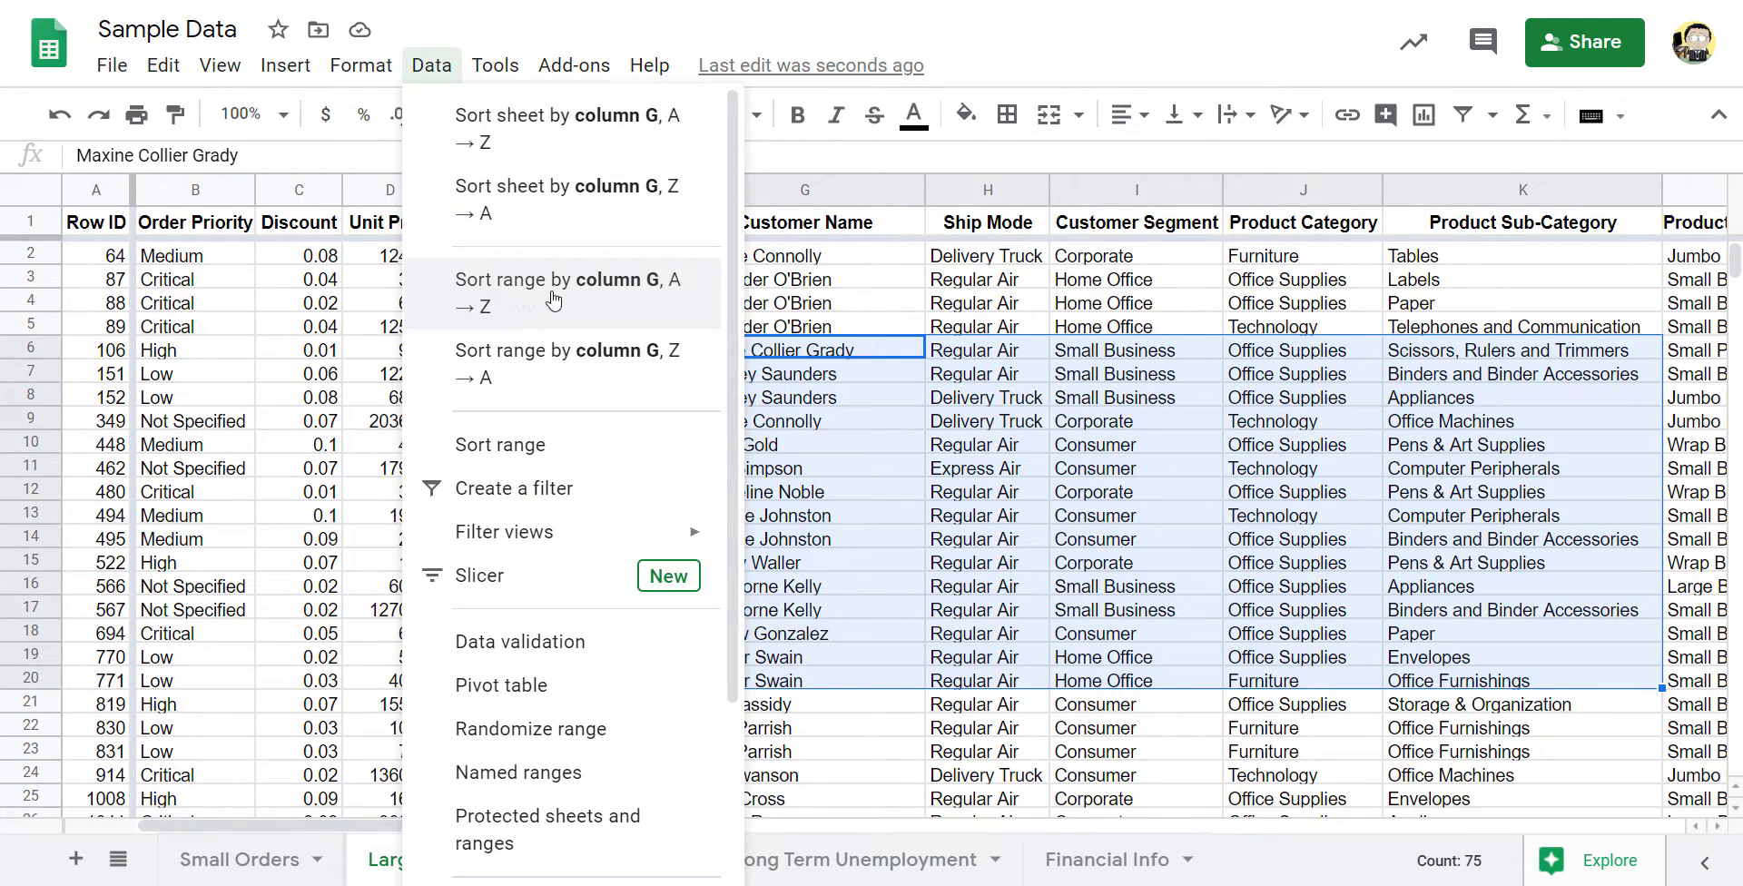
{"action": "left_click", "coordinate": [503, 447]}
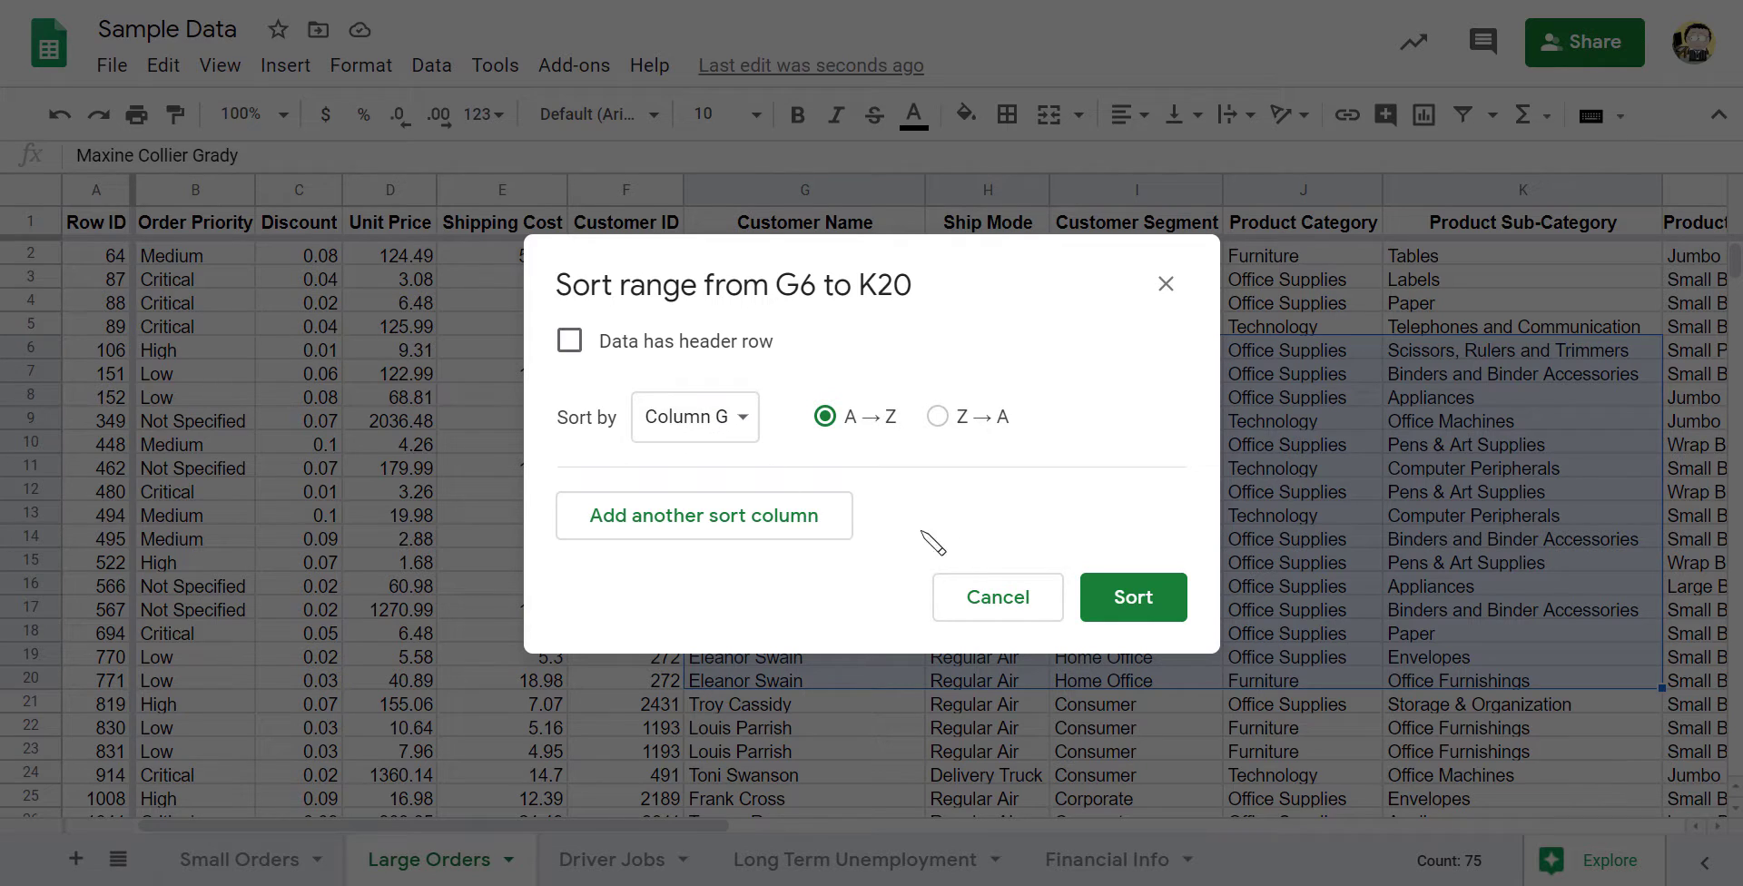
{"action": "left_click", "coordinate": [1133, 597]}
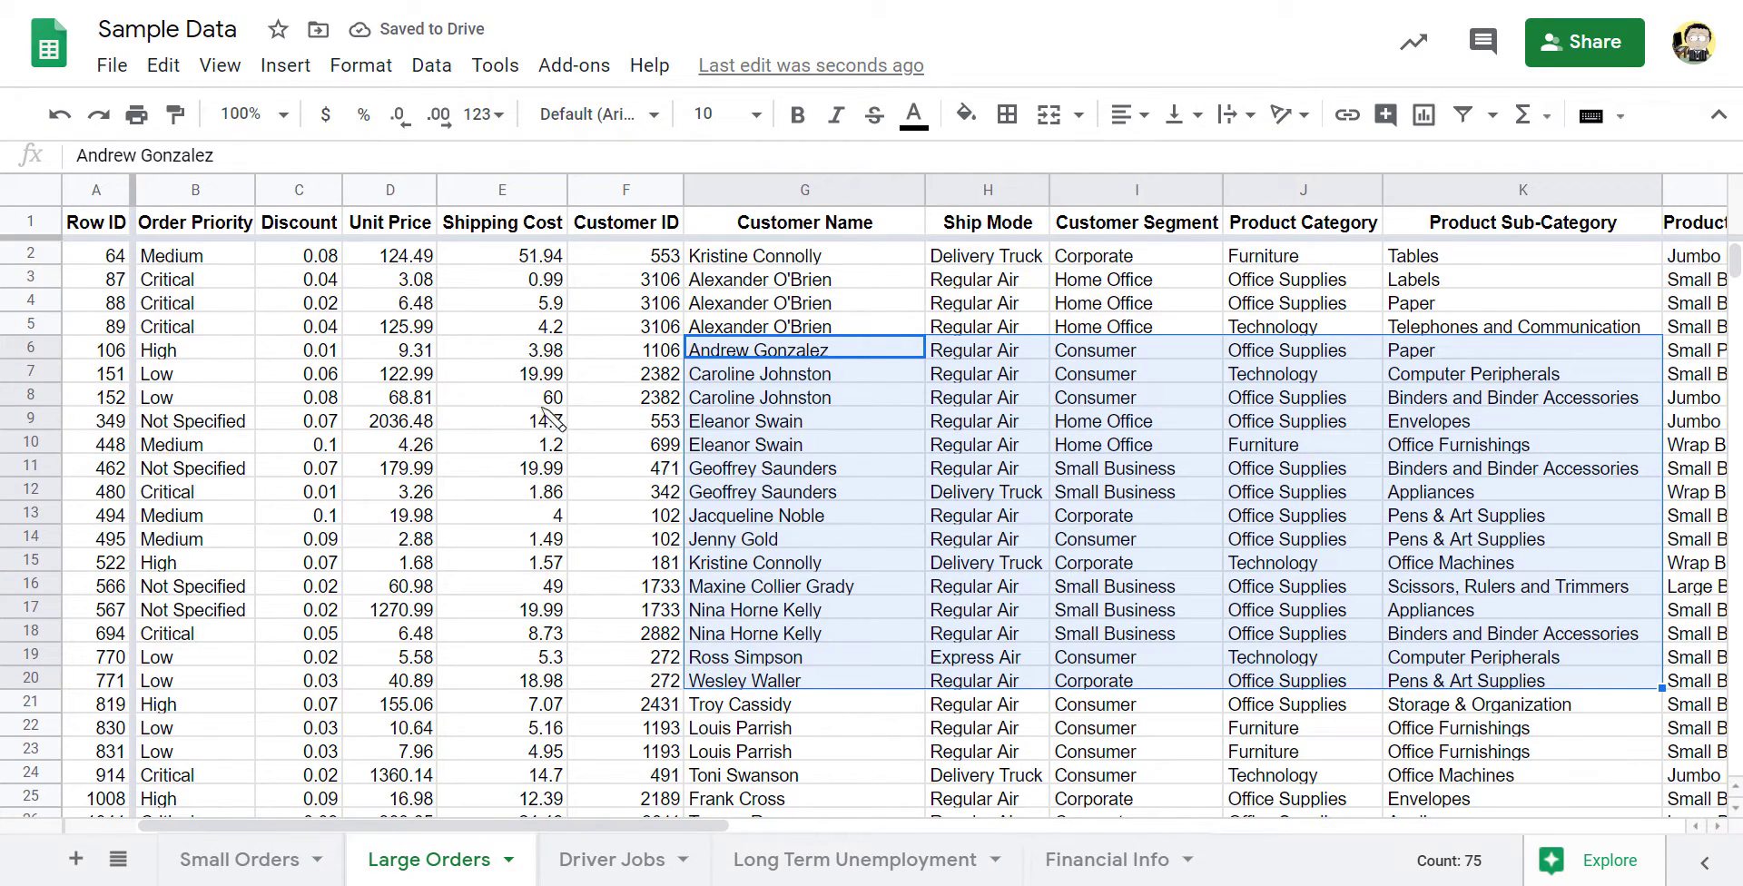
Step: Undo the partial range sort of G6 to K20 and select Customer ID cell F7
{"action": "key", "text": "ctrl+z"}
{"action": "left_click", "coordinate": [934, 420]}
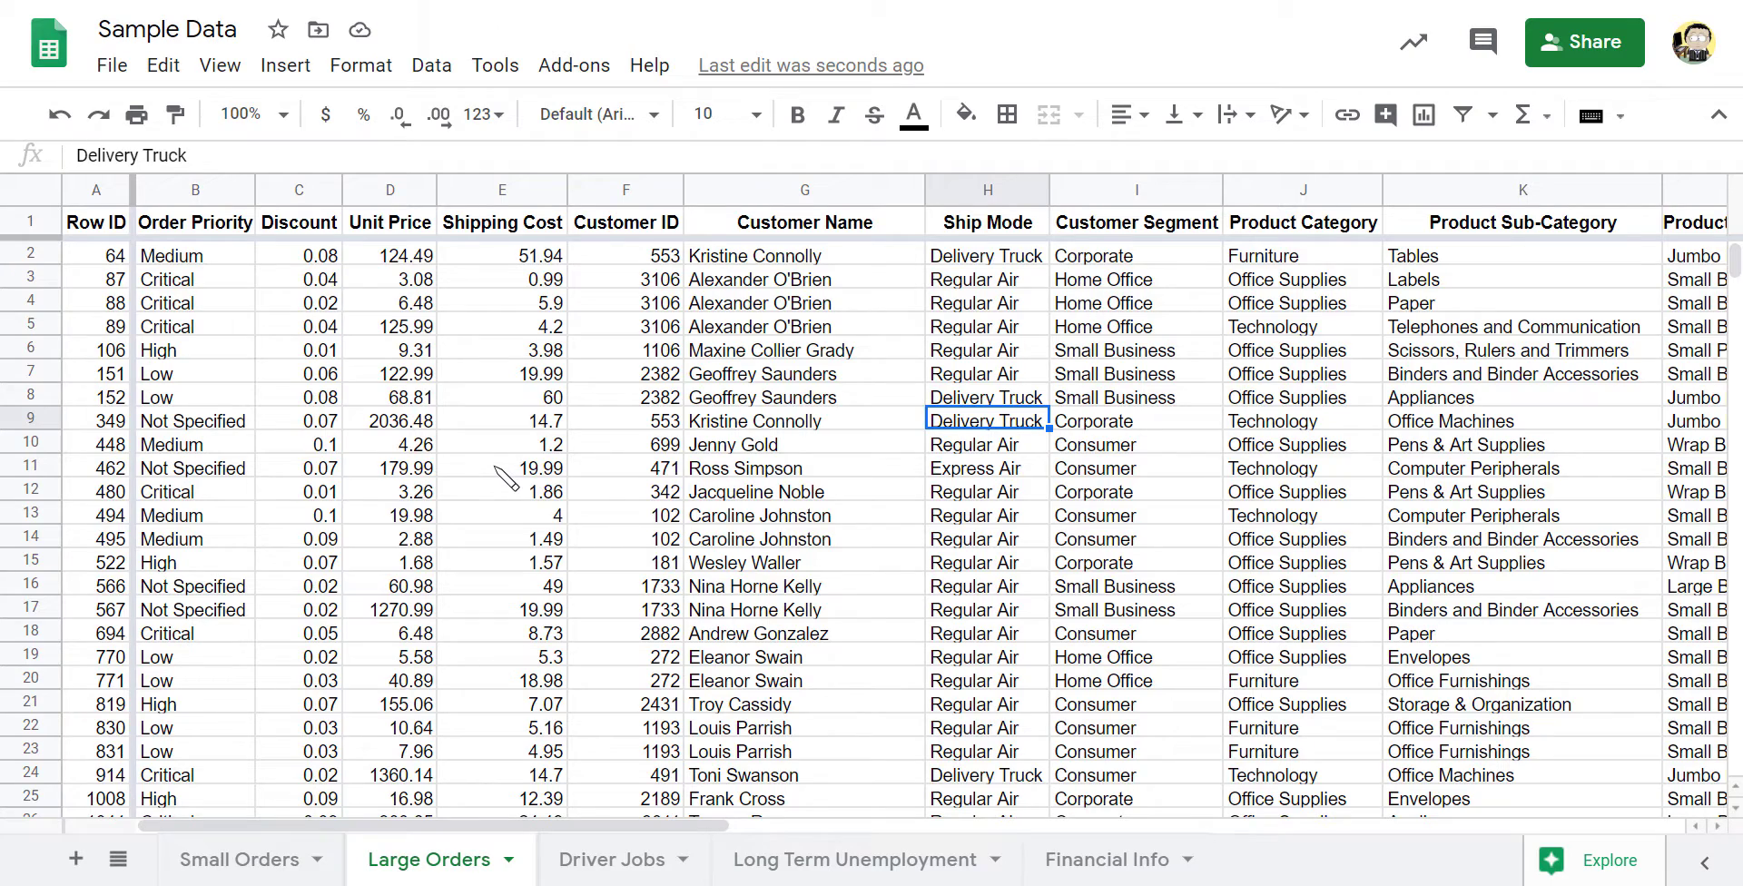
{"action": "left_click", "coordinate": [596, 382]}
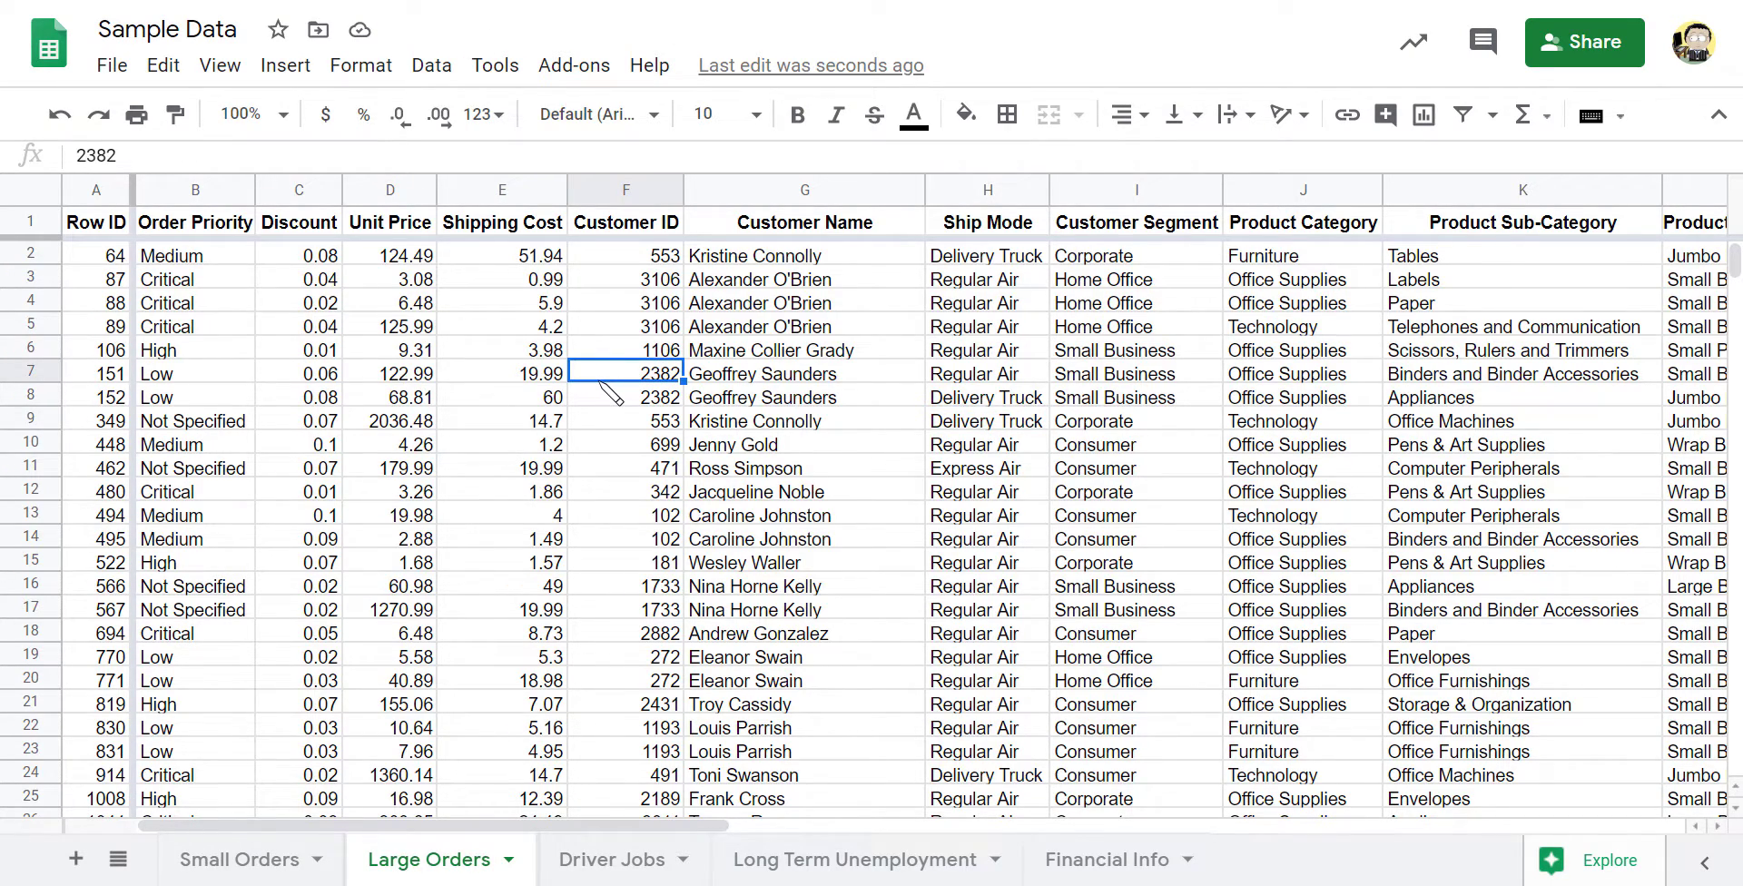